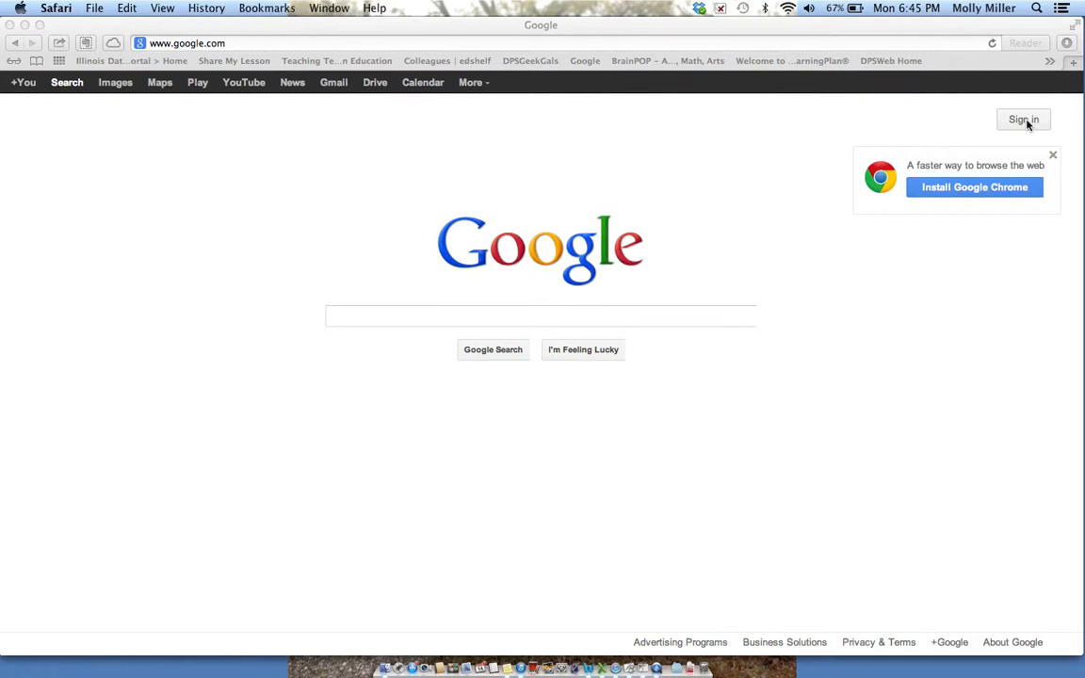
# - Sign in to the Google account with the saved credentials
pyautogui.click(1026, 123)
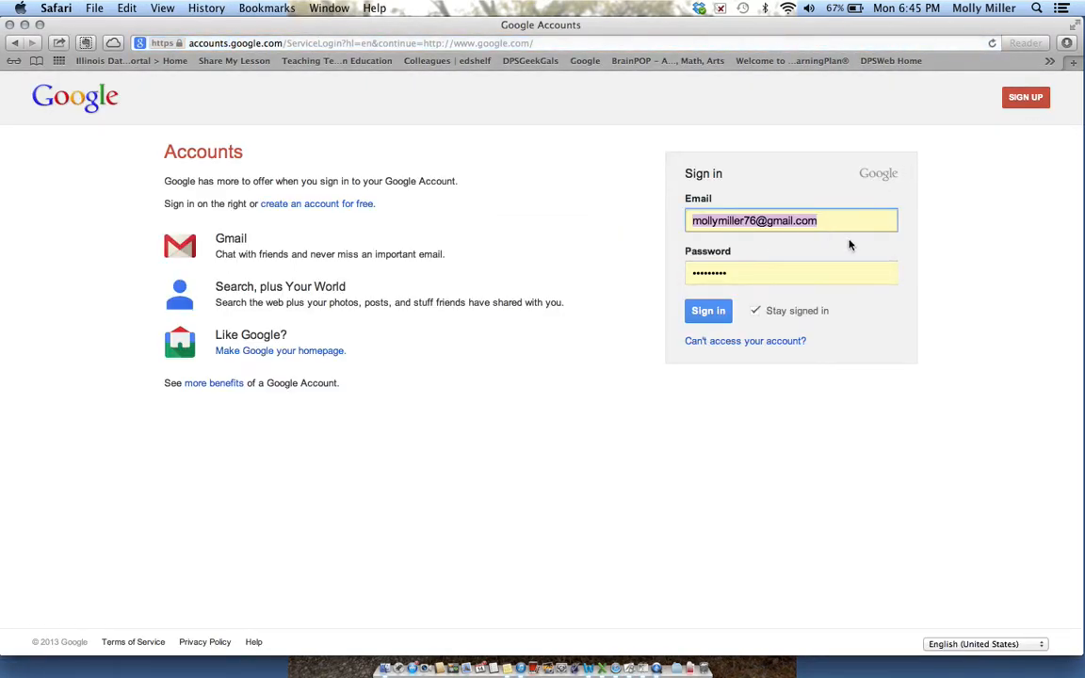
pyautogui.click(817, 219)
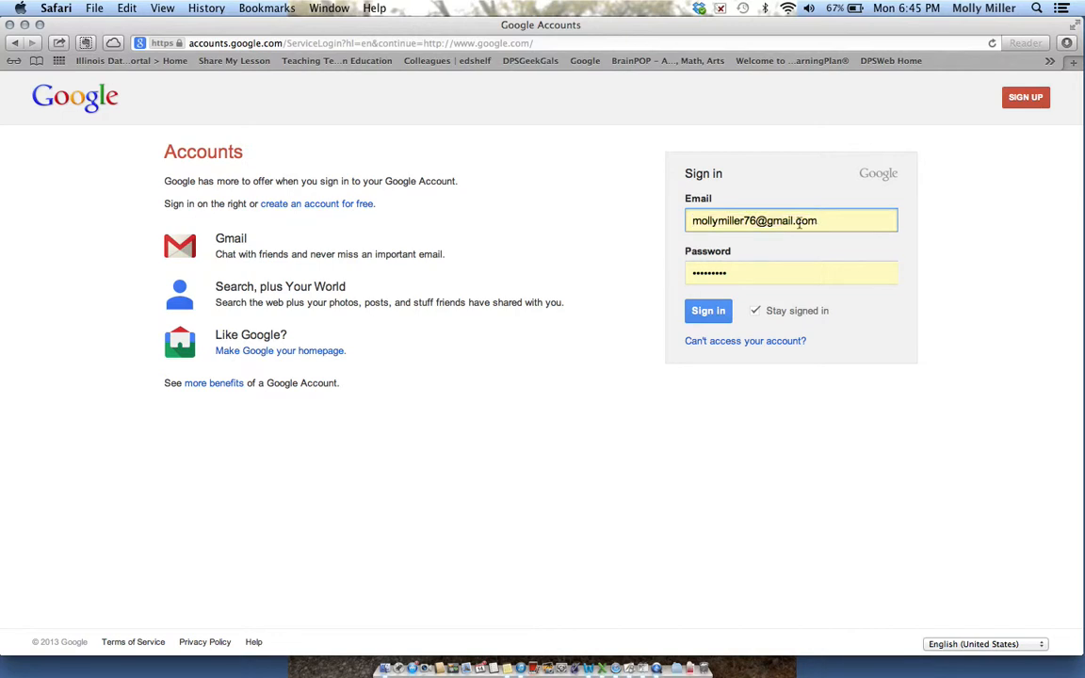
pyautogui.click(711, 313)
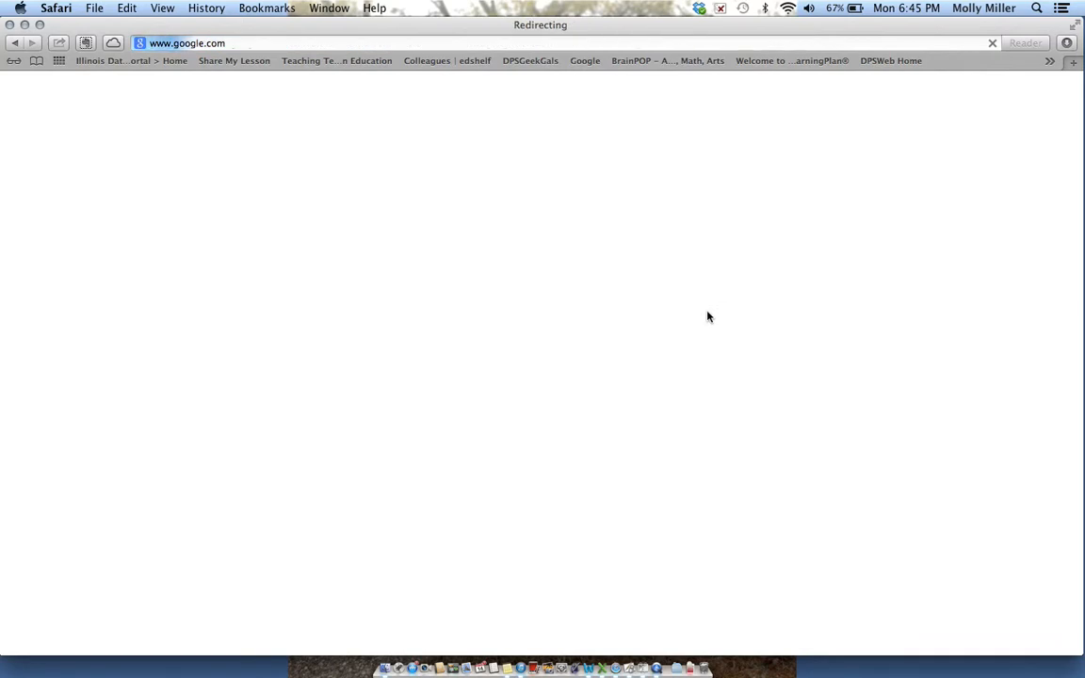
pyautogui.press('super+Tab')
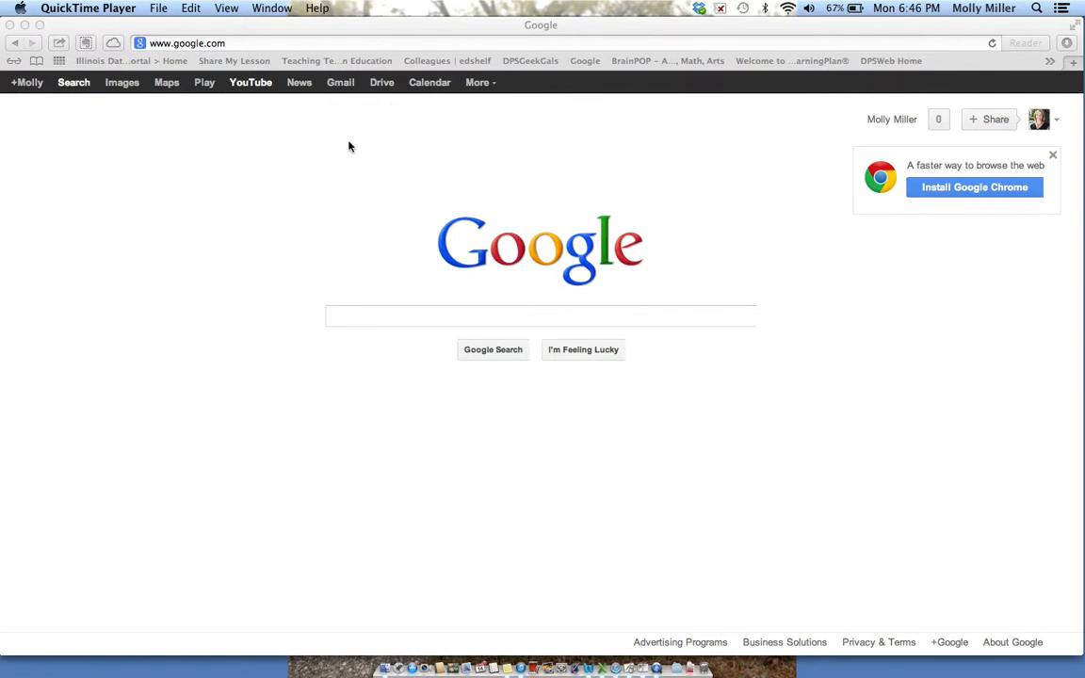
# - Open Google Drive and create a new form
pyautogui.click(380, 86)
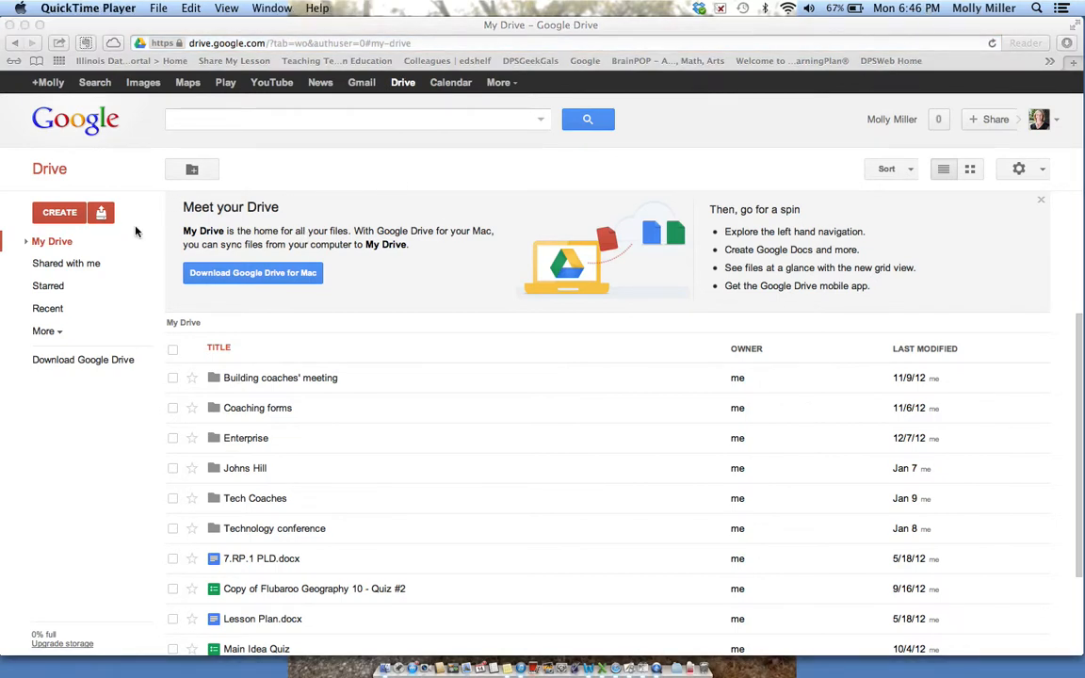
pyautogui.click(66, 220)
pyautogui.click(62, 213)
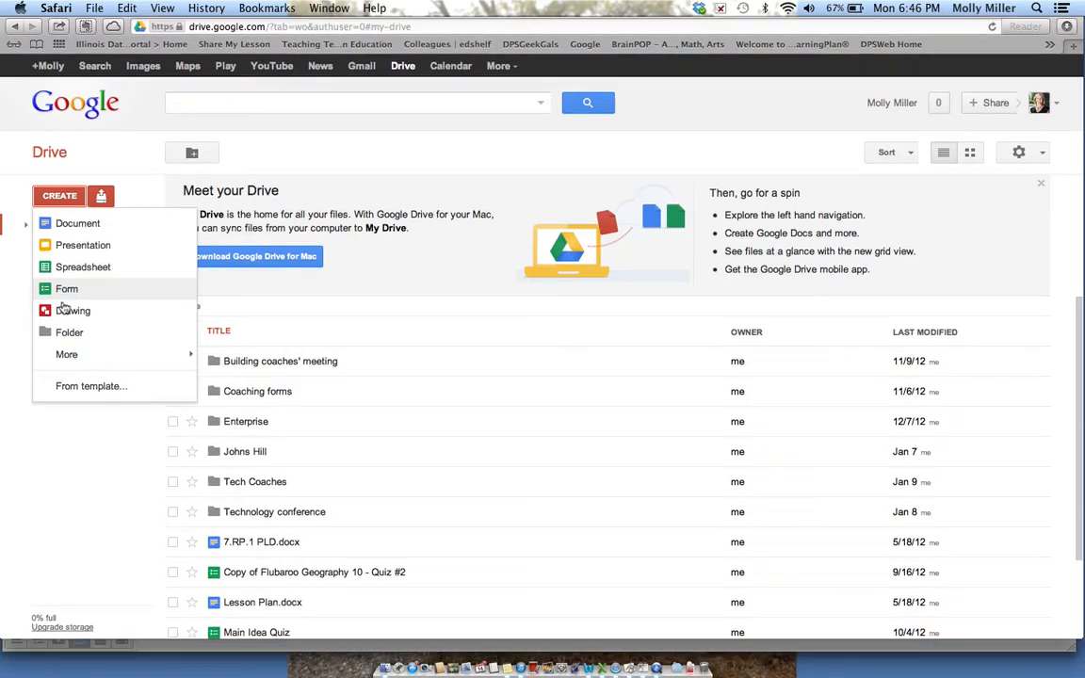
pyautogui.click(66, 306)
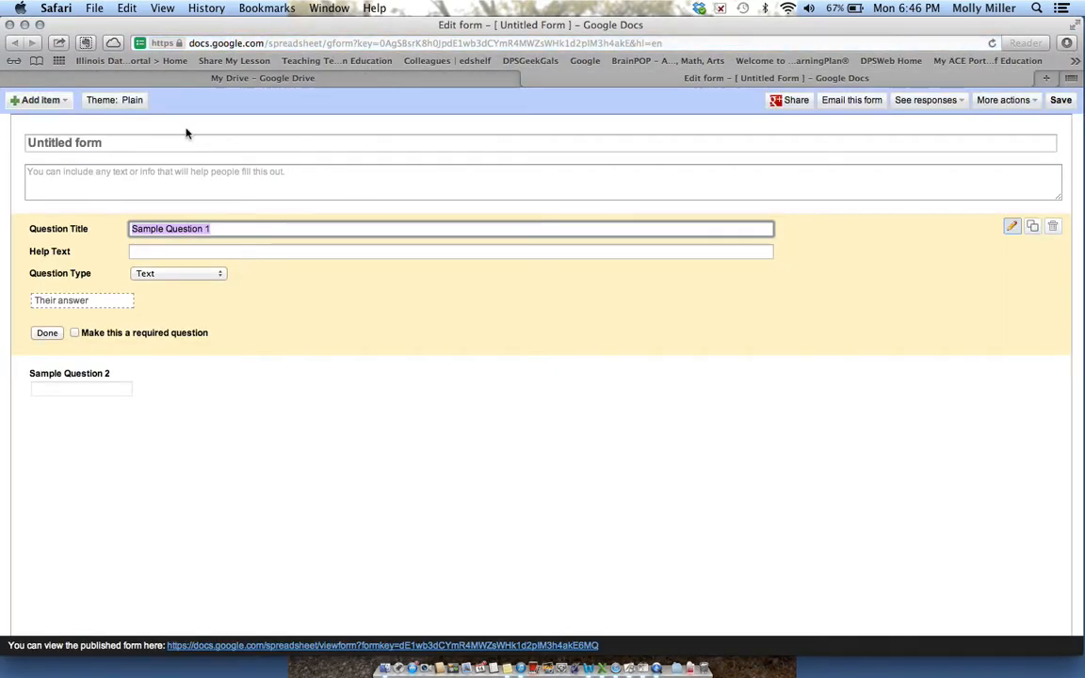
# - Replace the form's default title with "How to make a Google Form"
pyautogui.click(100, 147)
pyautogui.moveTo(101, 146); pyautogui.dragTo(20, 136)
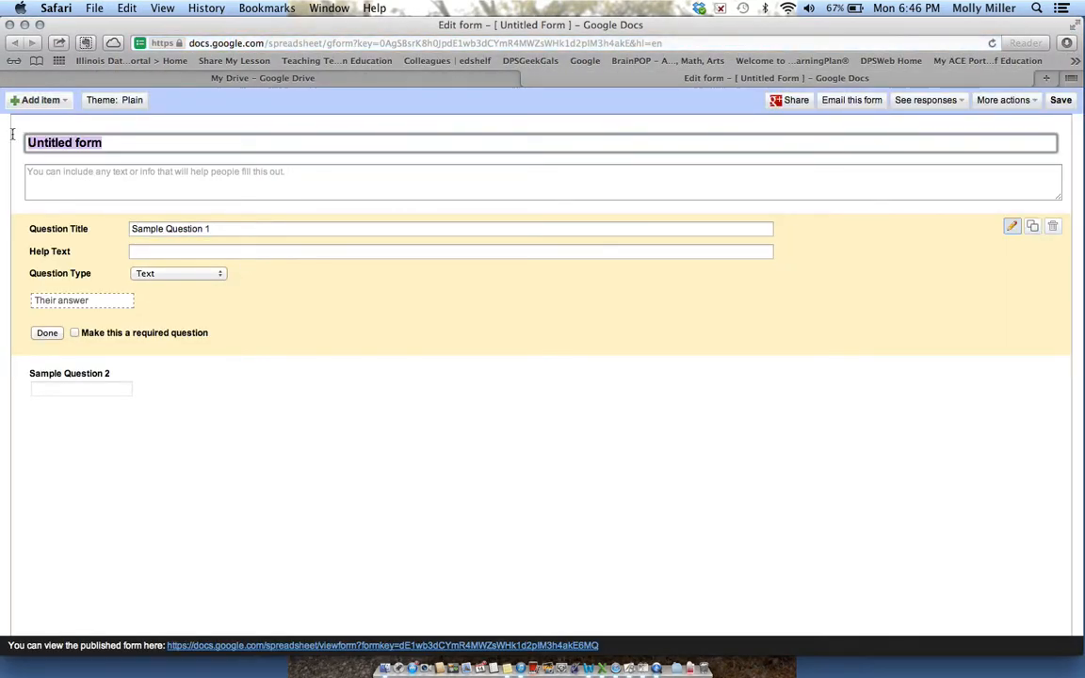
pyautogui.write('HOw to')
pyautogui.press('BackSpace')
pyautogui.press('BackSpace')
pyautogui.press('BackSpace')
pyautogui.press('BackSpace')
pyautogui.press('BackSpace')
pyautogui.press('BackSpace')
pyautogui.write('o')
pyautogui.press('BackSpace')
pyautogui.write('Ho')
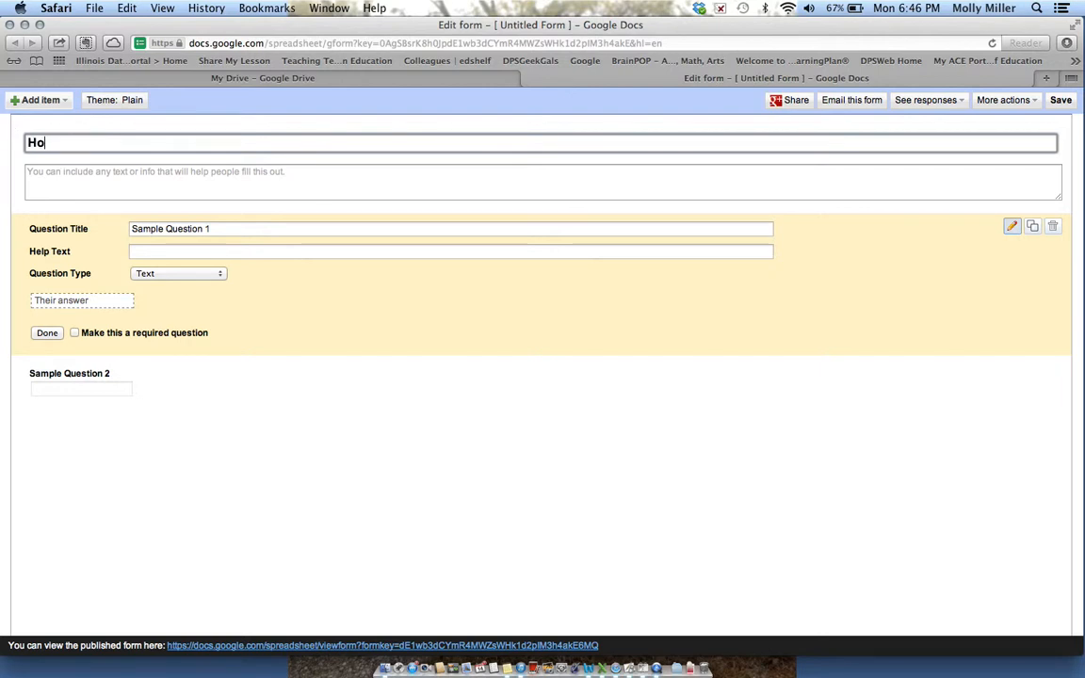
pyautogui.write('w to make a Go')
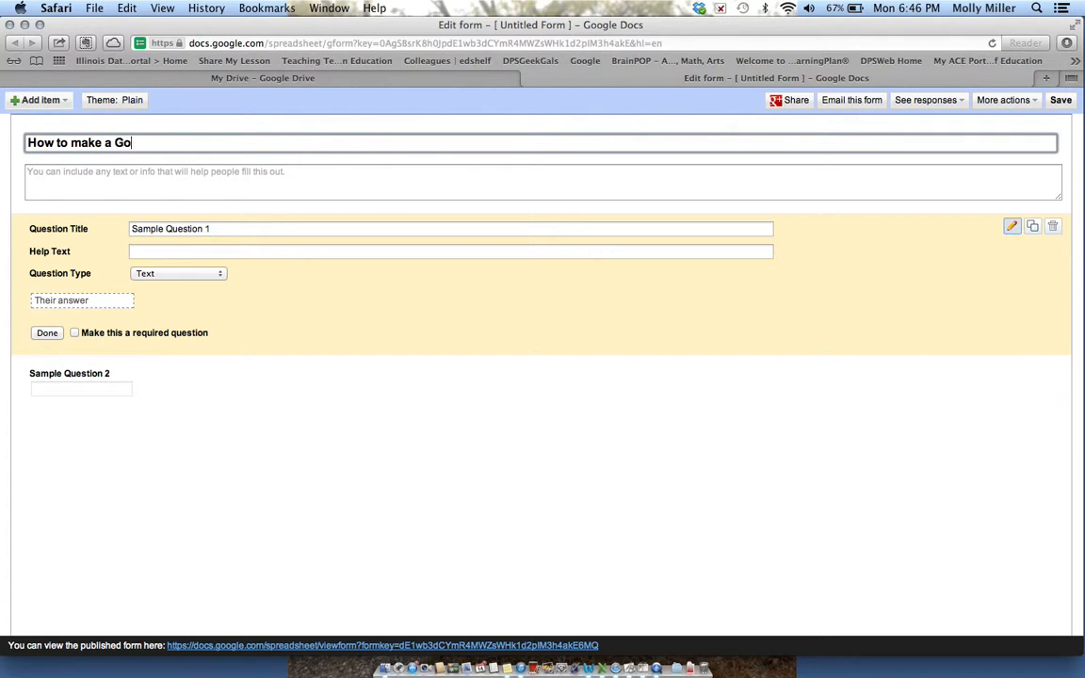
pyautogui.write('ogle Form')
# - Enter the form description "Please fill out the following survey so I can better help you create a Google Form."
pyautogui.click(301, 168)
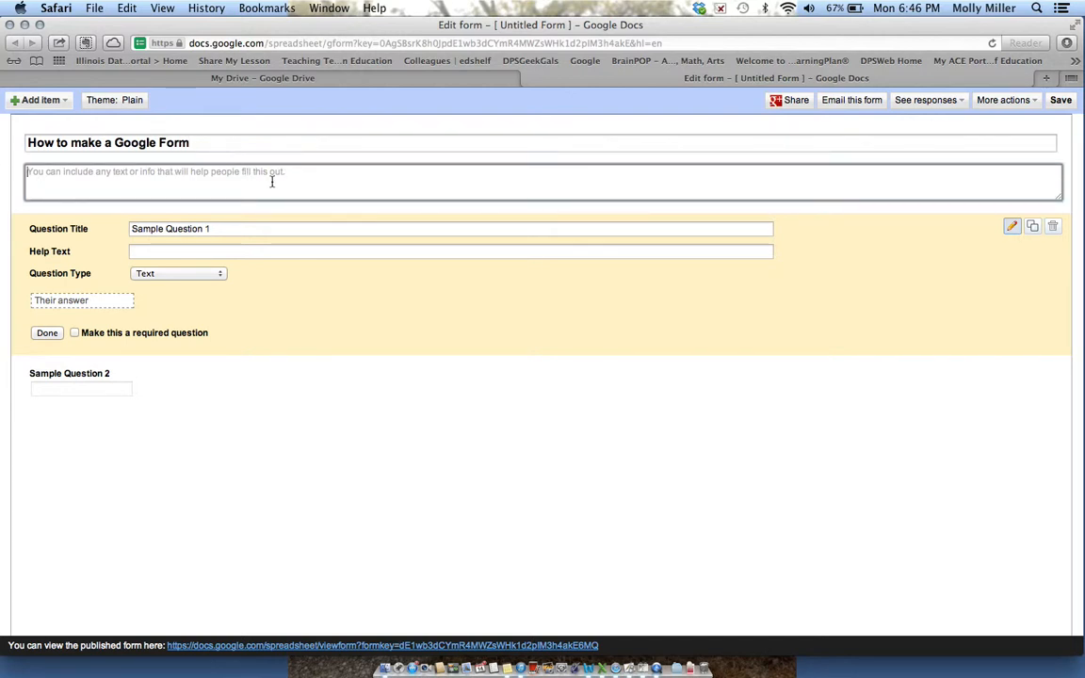
pyautogui.write('PLle')
pyautogui.write('lease fi')
pyautogui.write('ll out the followi')
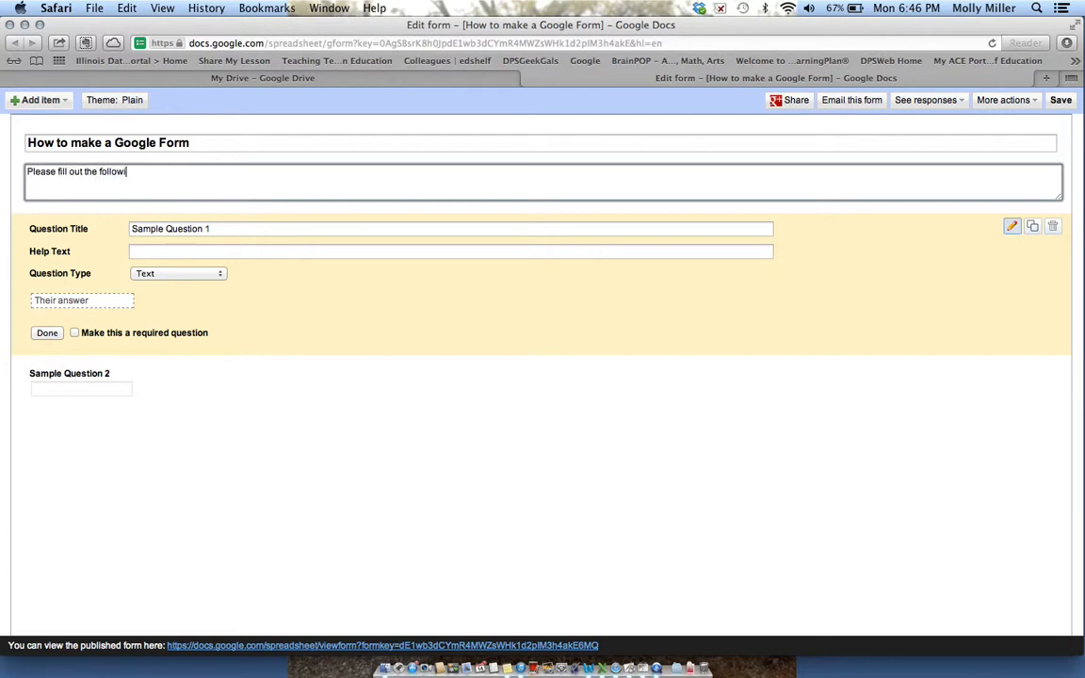
pyautogui.write('ng survey so I can better ')
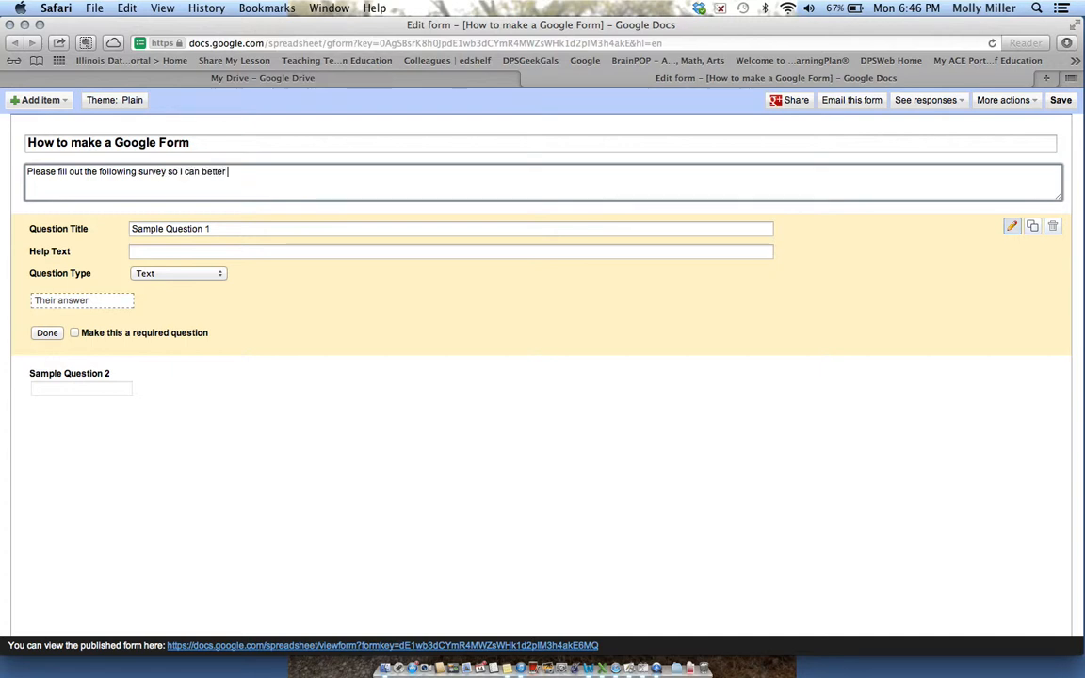
pyautogui.write('help you ')
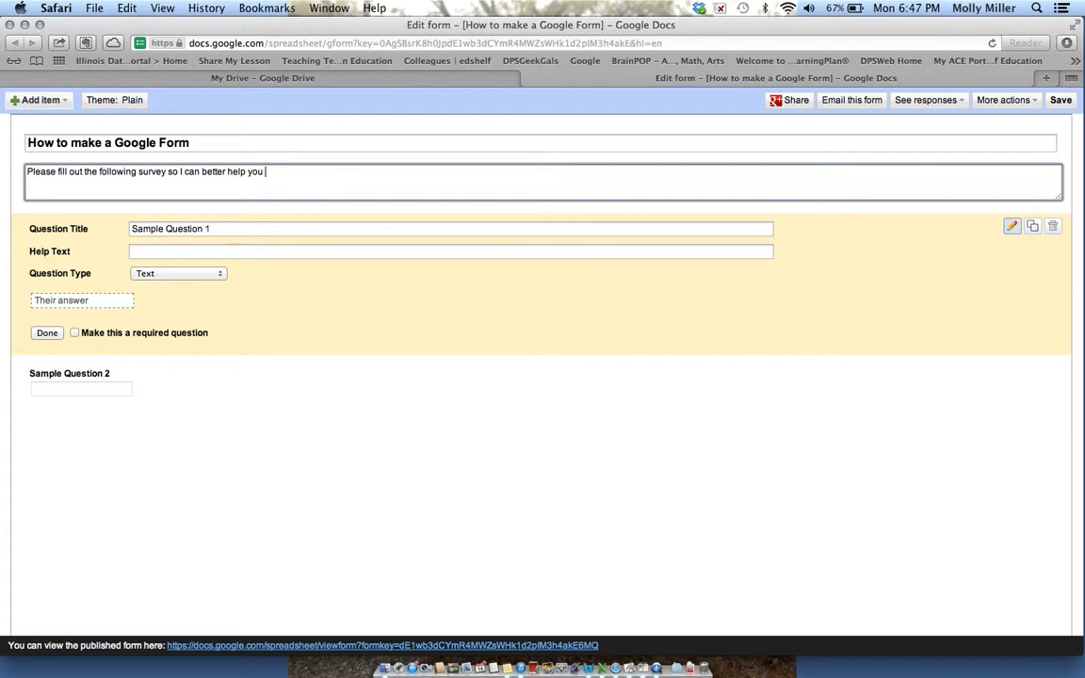
pyautogui.write('create a Gogo')
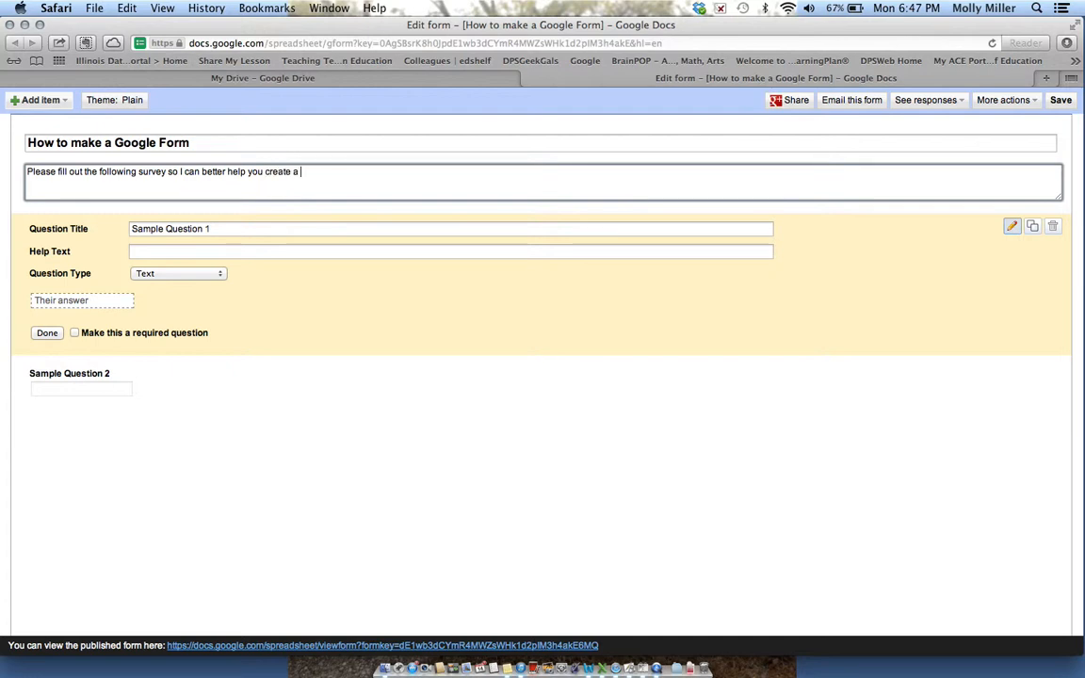
pyautogui.press('BackSpace')
pyautogui.press('BackSpace')
pyautogui.write('ogle Form.')
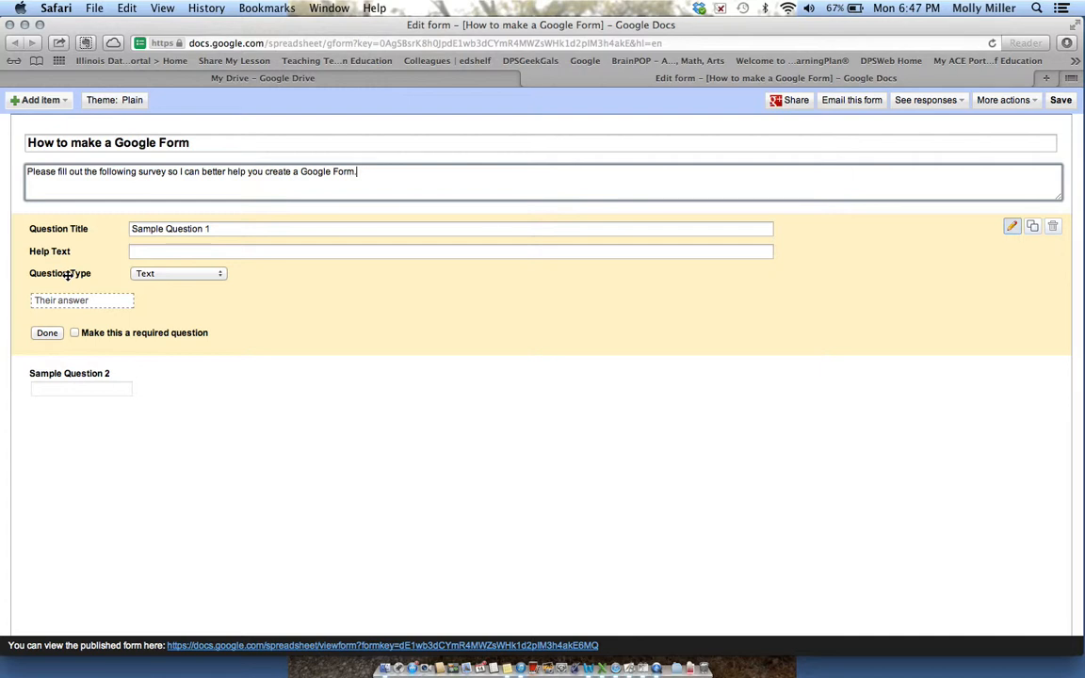
# - Try the Paragraph text, Multiple choice and Checkboxes question types on Sample Question 1
pyautogui.click(222, 277)
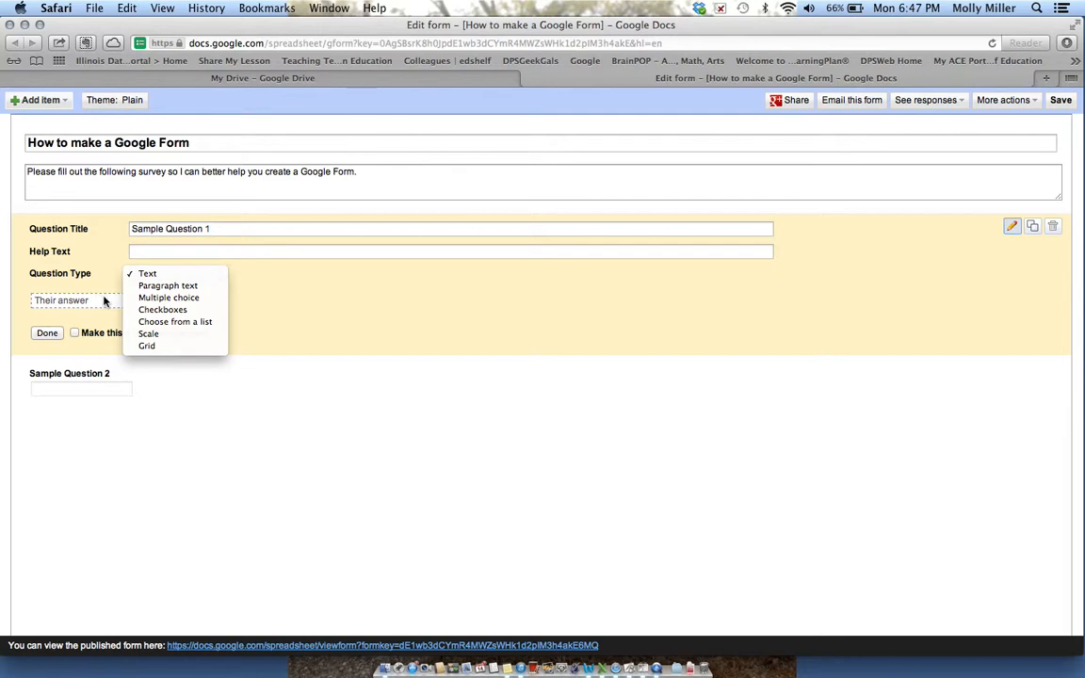
pyautogui.click(146, 286)
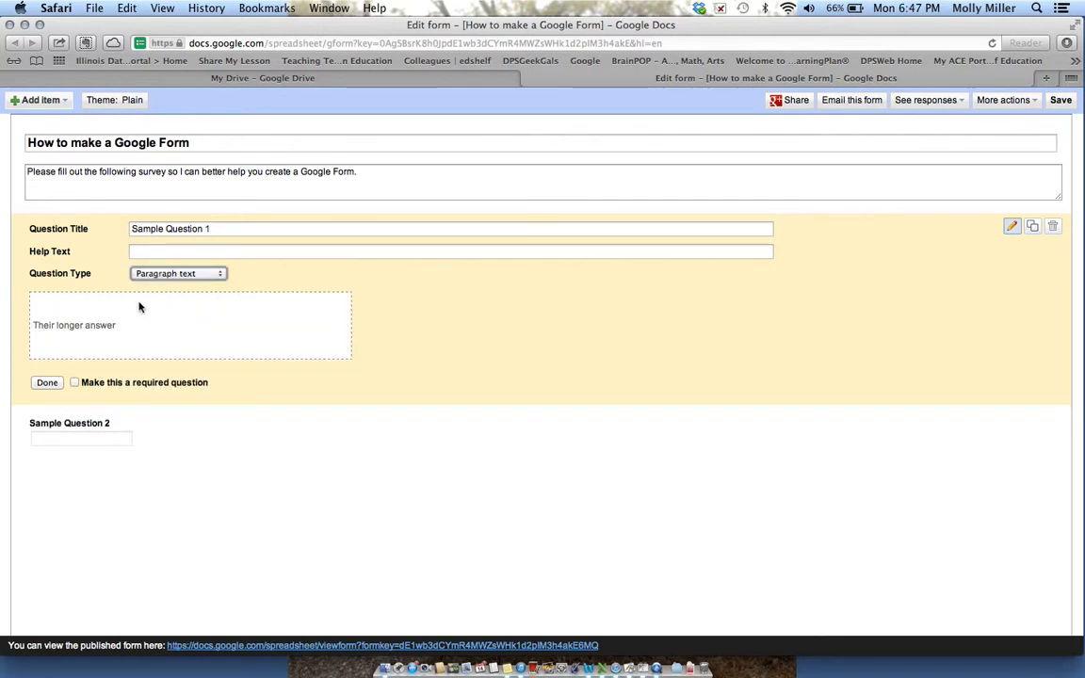
pyautogui.click(220, 274)
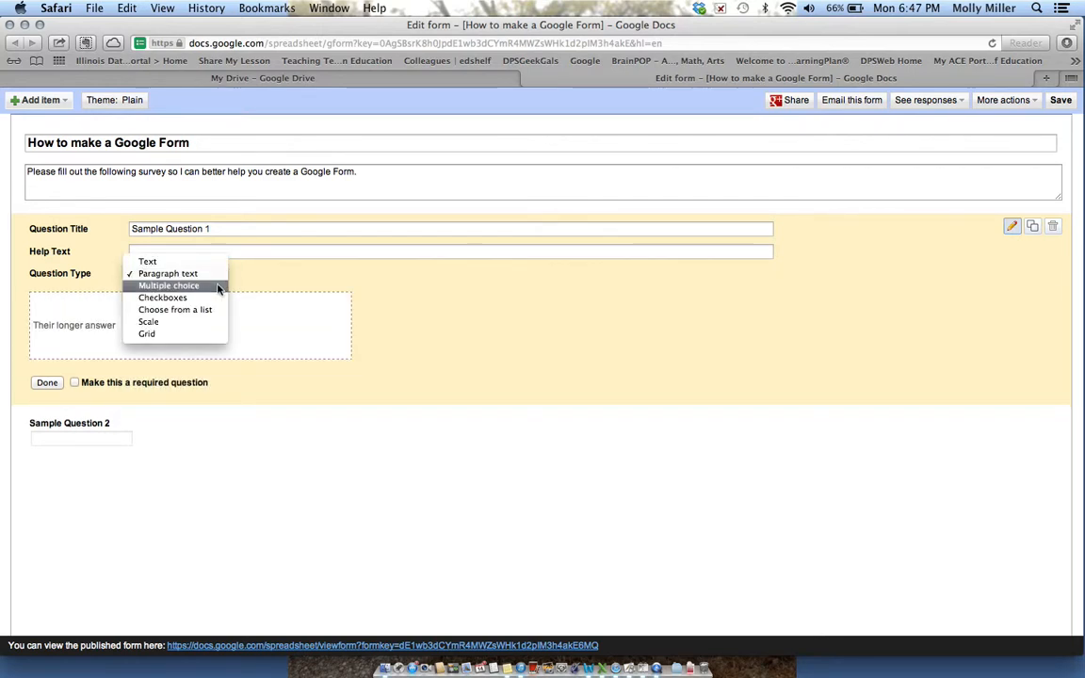
pyautogui.click(170, 286)
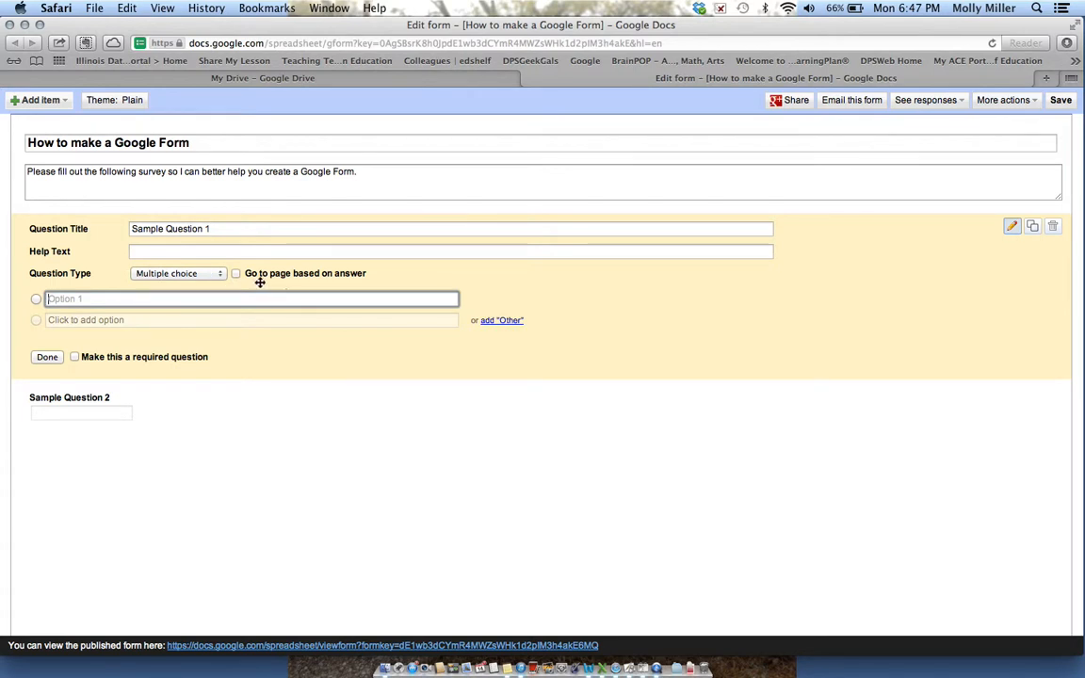
pyautogui.click(221, 275)
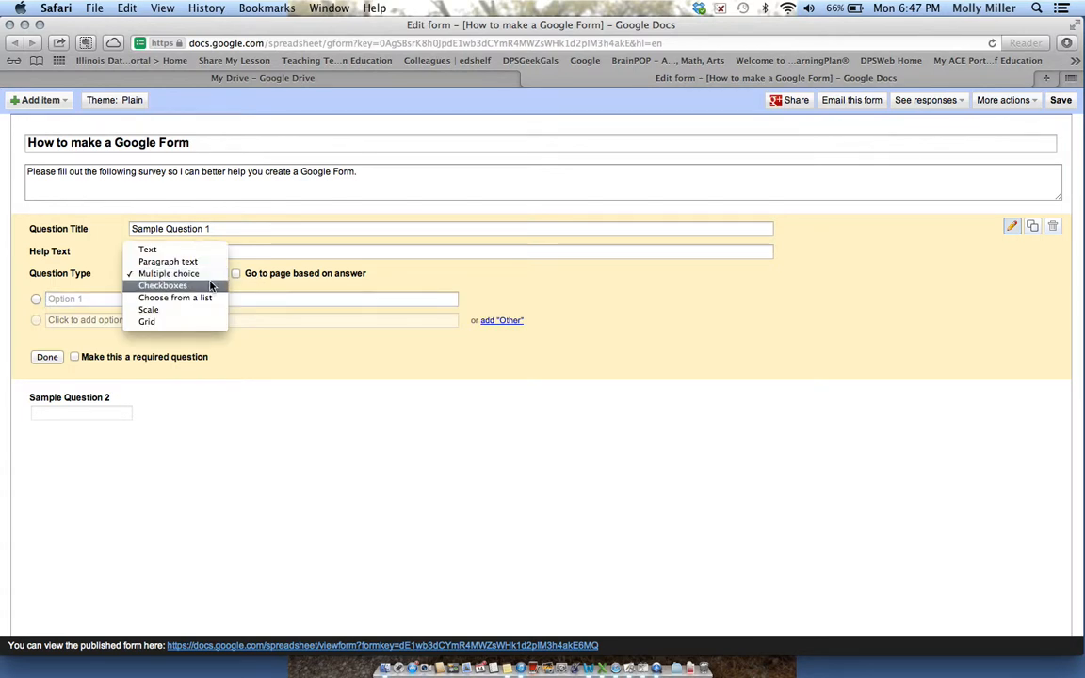
pyautogui.click(212, 284)
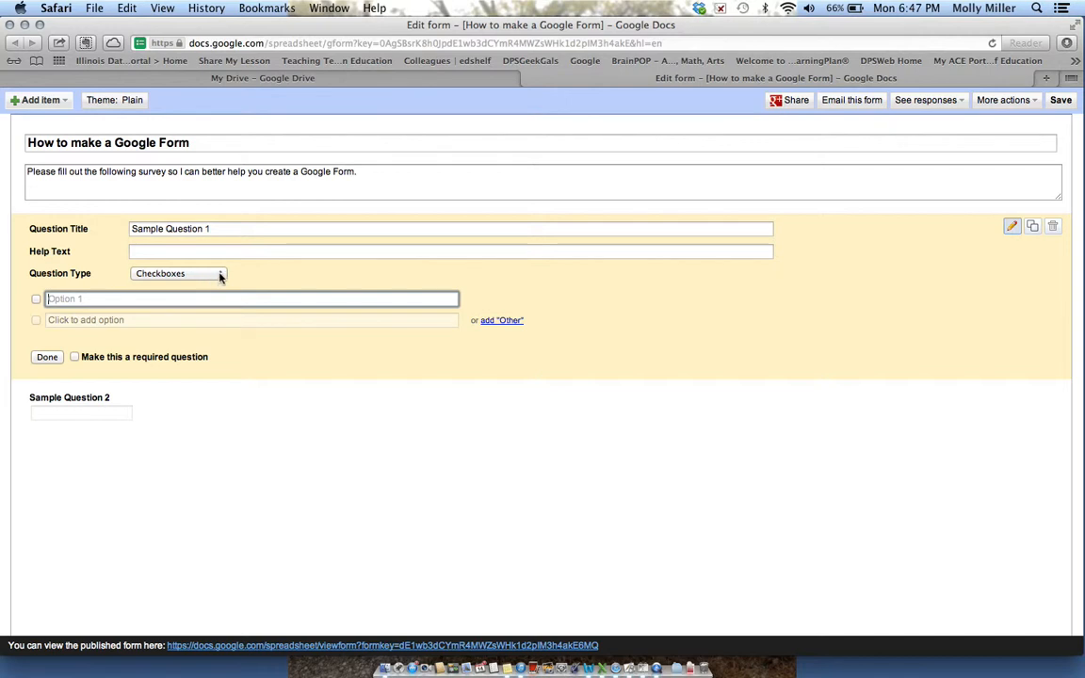
# - Set the first question's type to Choose from a list and title it "Have you ever used a Google form?"
pyautogui.click(222, 275)
pyautogui.click(219, 284)
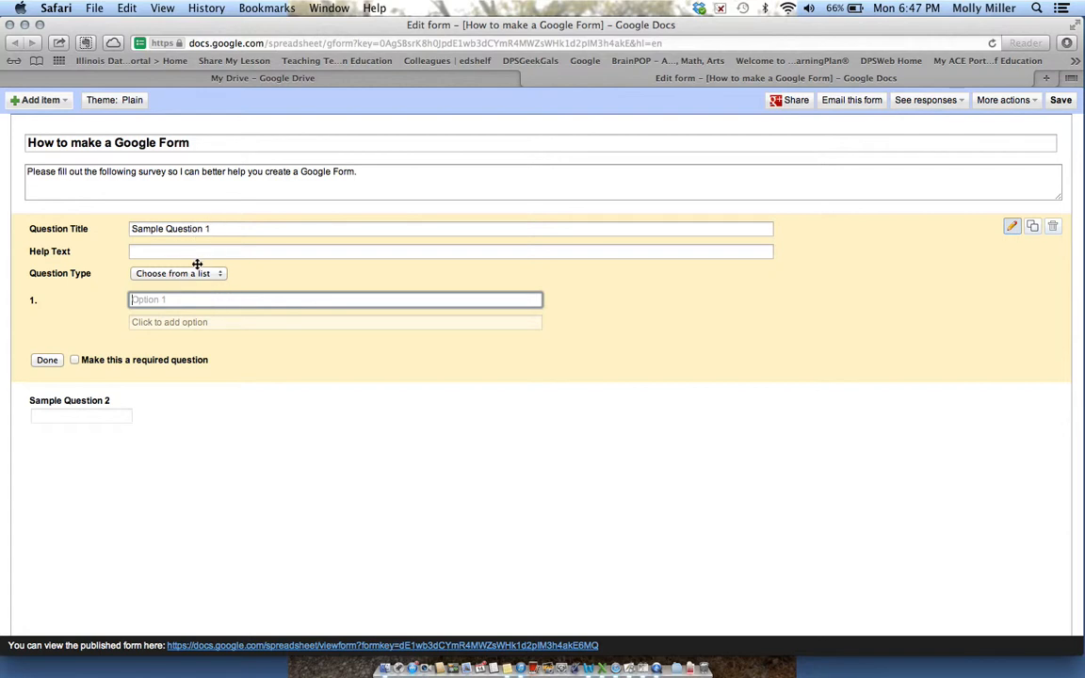
pyautogui.moveTo(225, 228); pyautogui.dragTo(113, 228)
pyautogui.write('H')
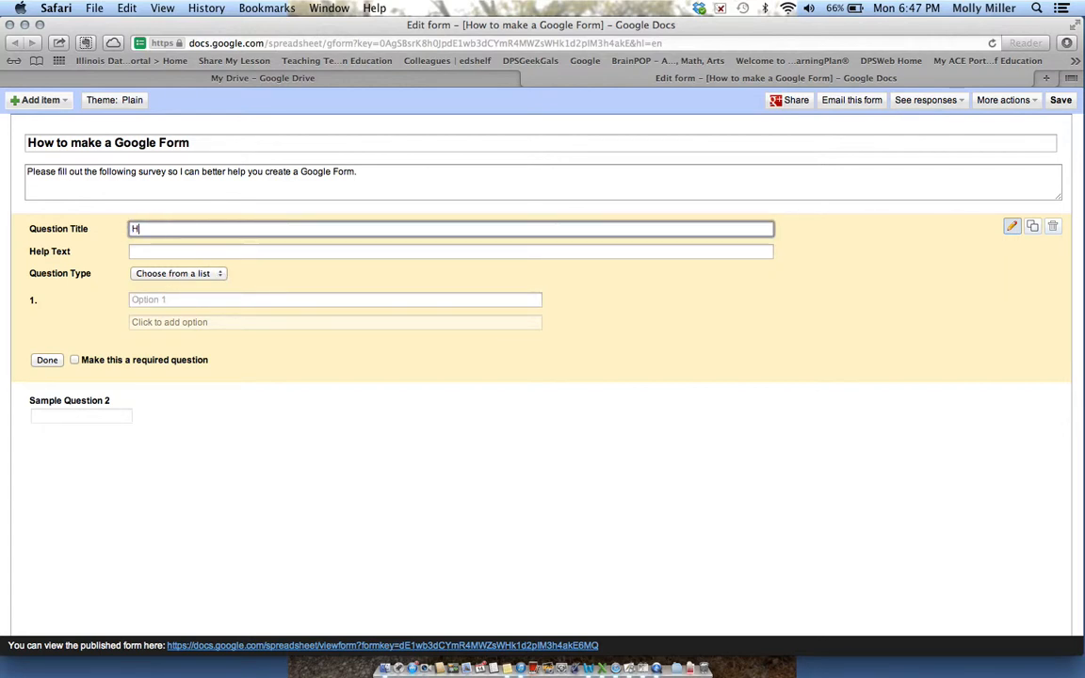
pyautogui.write('ave you every ')
pyautogui.write('used')
pyautogui.write(' a Go')
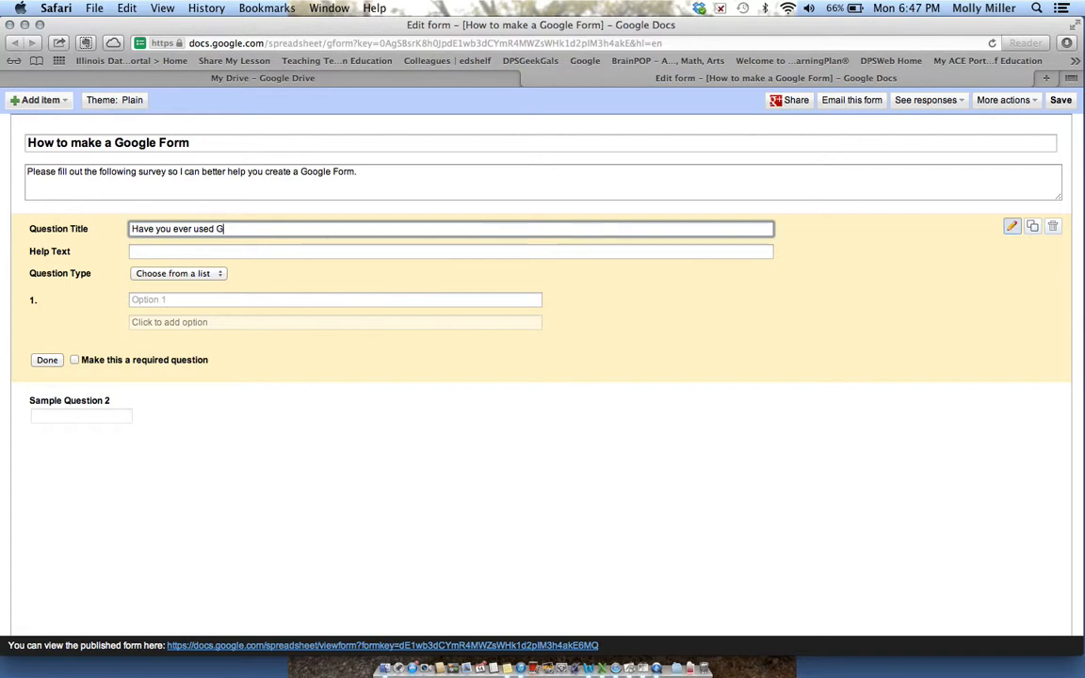
pyautogui.write('ogle form?')
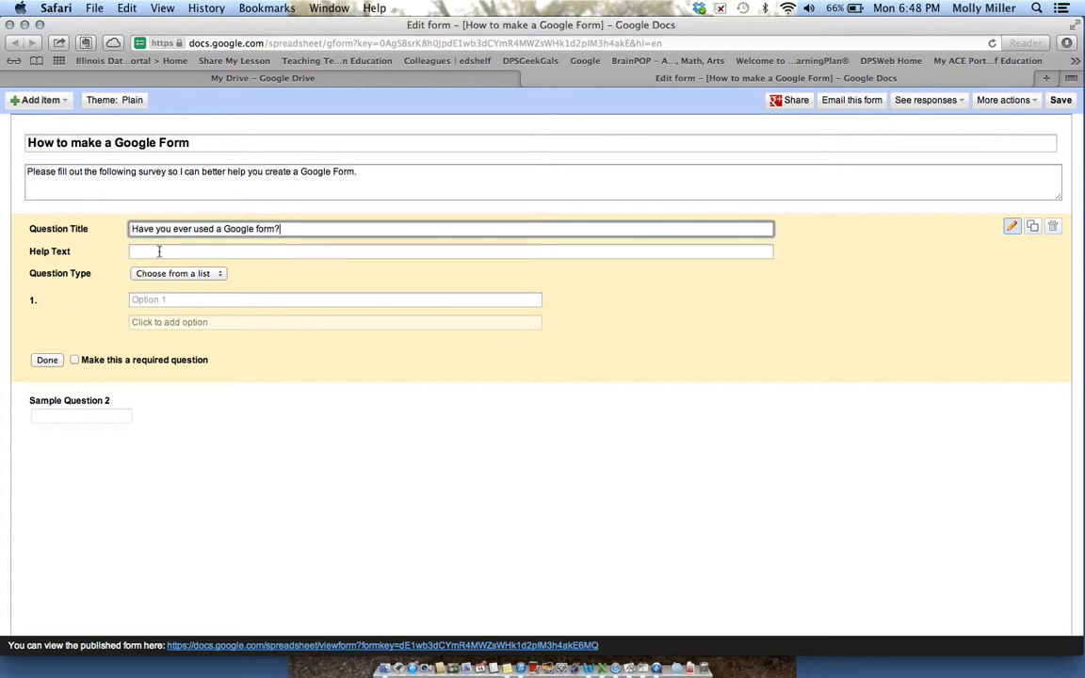
# - Give the first question the list options Yes and No, and finish it as a required question
pyautogui.click(220, 274)
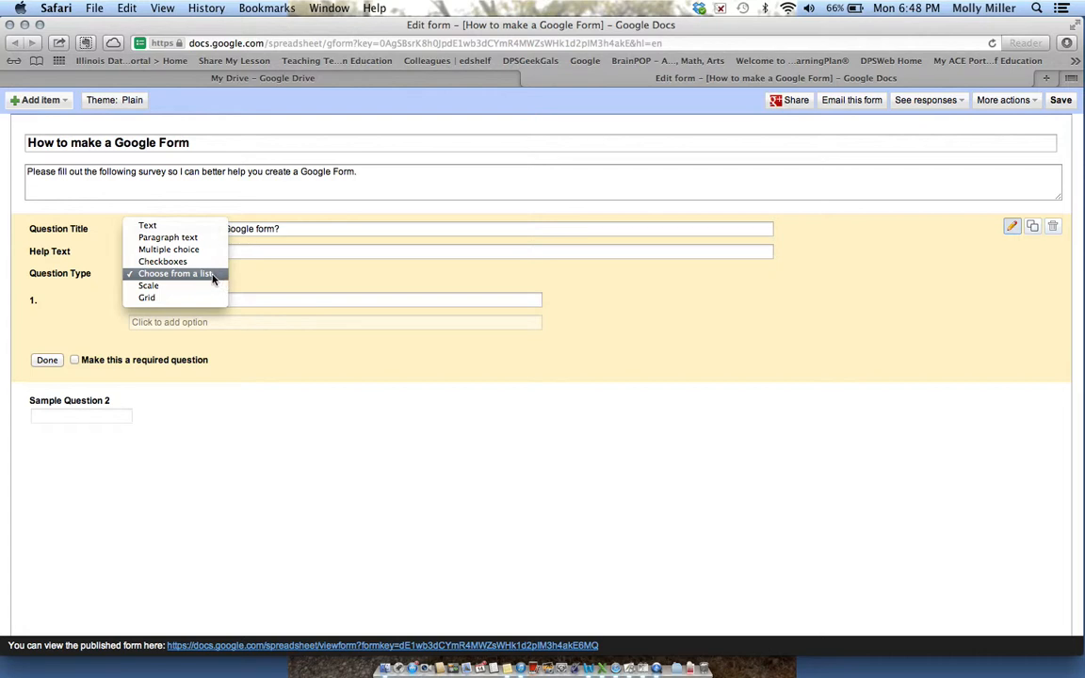
pyautogui.click(208, 274)
pyautogui.click(197, 300)
pyautogui.write('Yes')
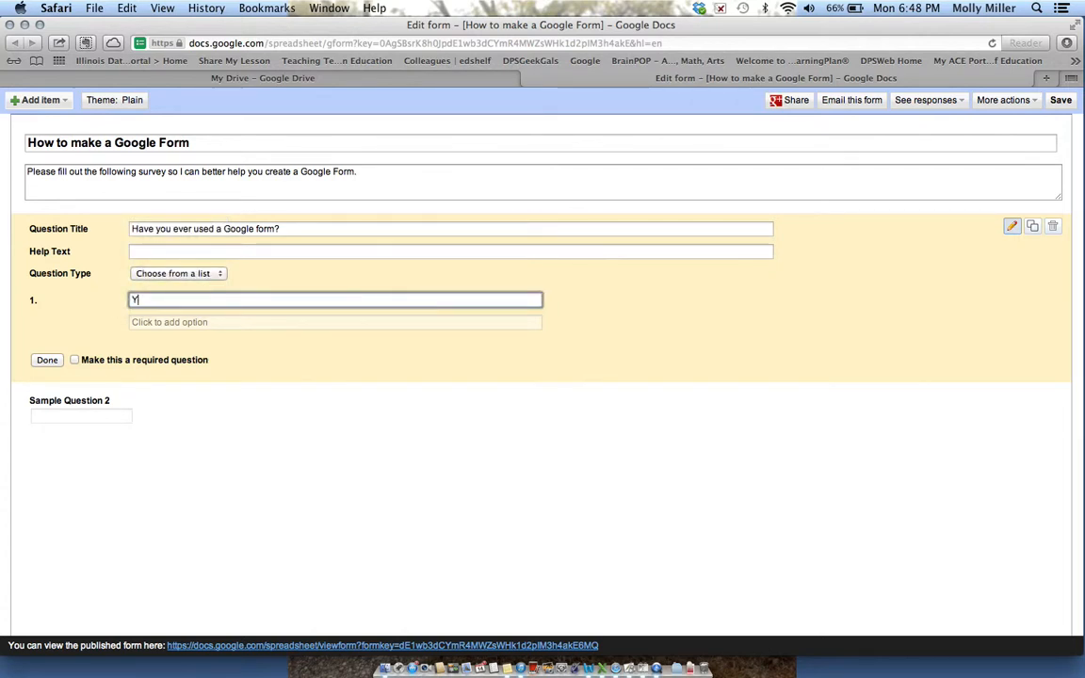
pyautogui.click(202, 324)
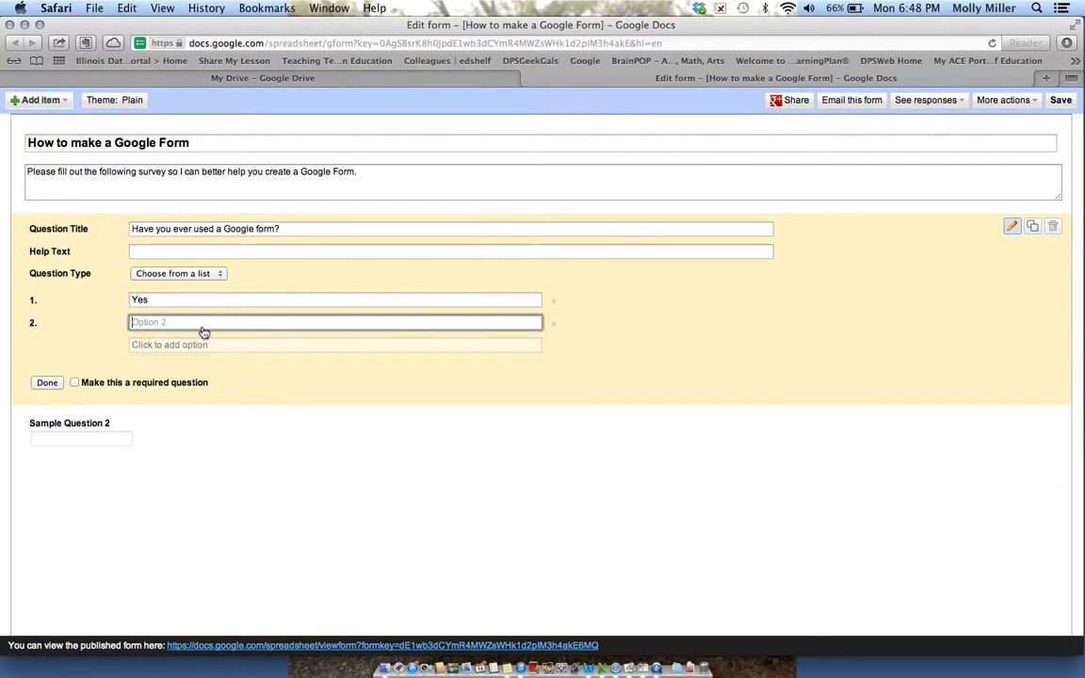
pyautogui.write('No')
pyautogui.click(277, 368)
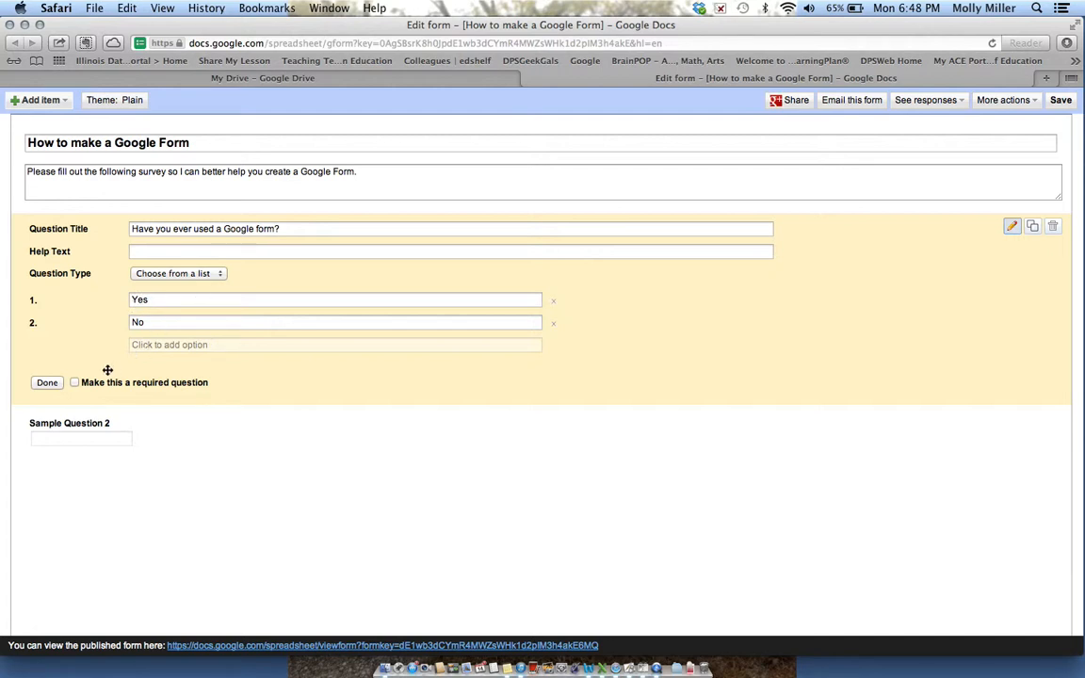
pyautogui.click(75, 383)
pyautogui.click(49, 385)
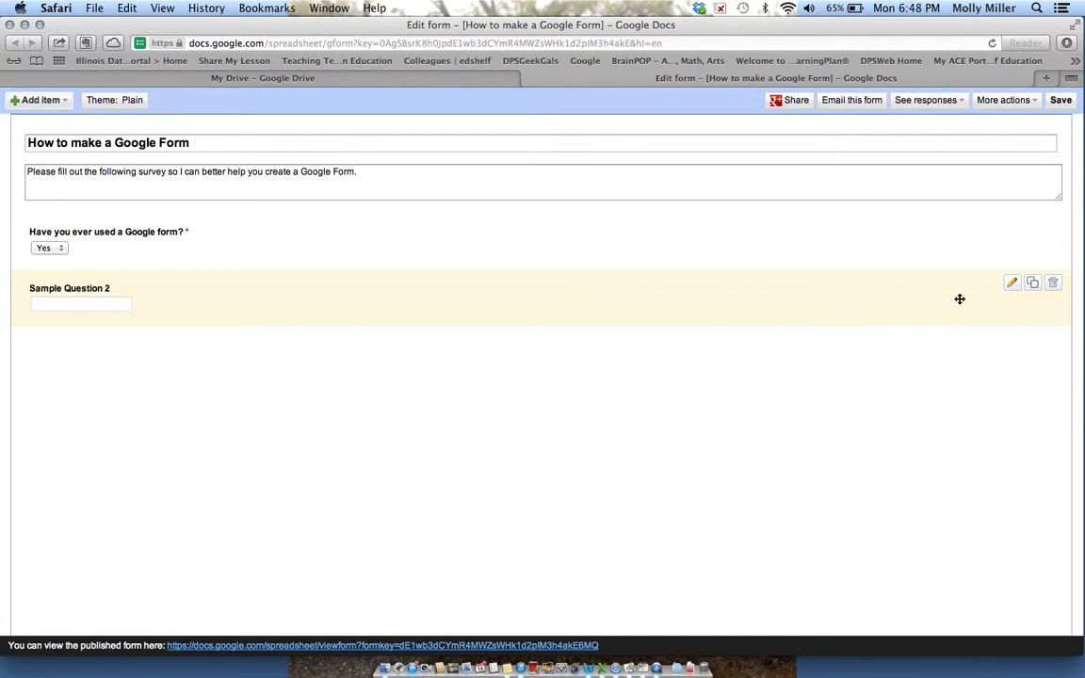
# - Retitle Sample Question 2 as "How have you used Google forms?" and set its type to Paragraph text
pyautogui.click(1012, 286)
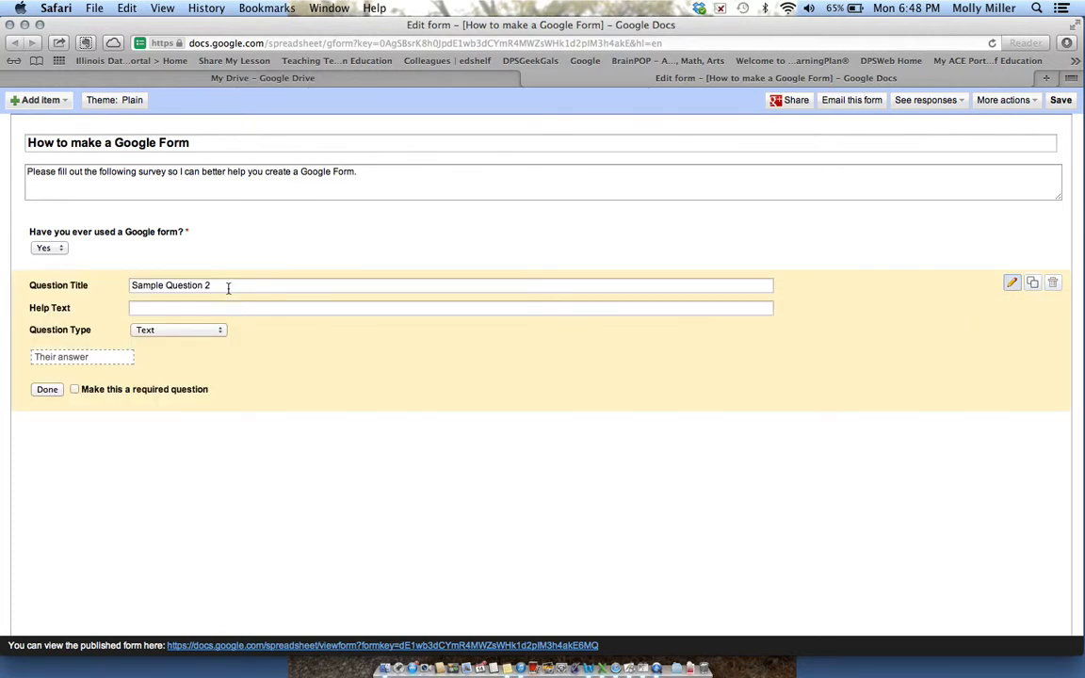
pyautogui.moveTo(229, 285); pyautogui.dragTo(164, 274)
pyautogui.write('H')
pyautogui.press('BackSpace')
pyautogui.write('Ho')
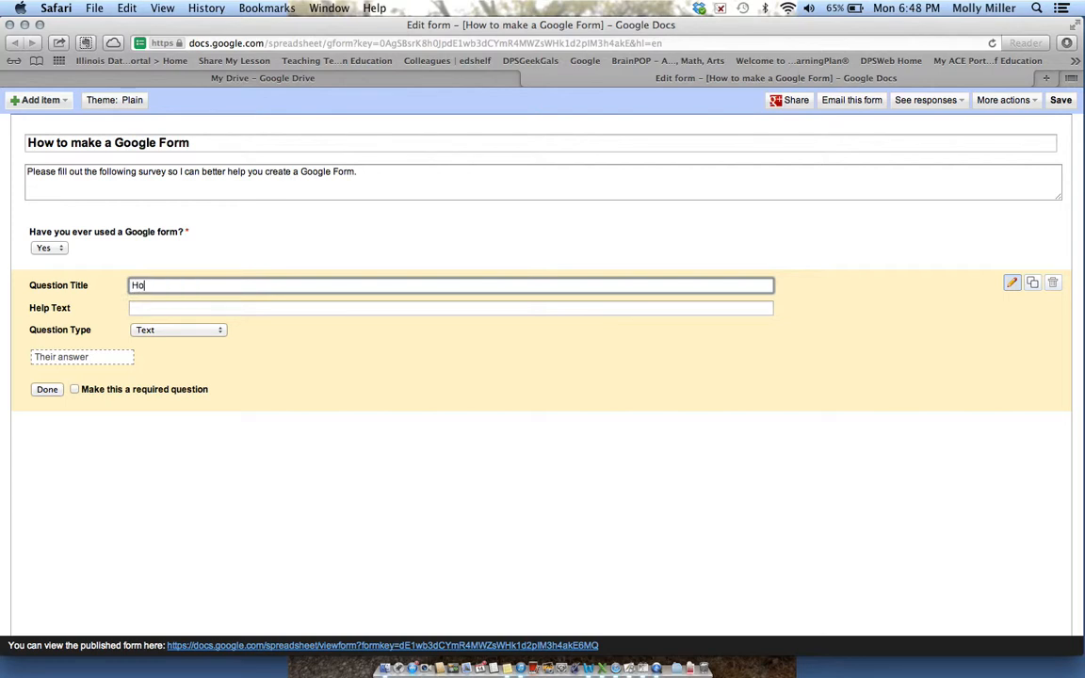
pyautogui.press('BackSpace')
pyautogui.write('How have you used Google froms')
pyautogui.press('BackSpace')
pyautogui.press('BackSpace')
pyautogui.press('BackSpace')
pyautogui.press('BackSpace')
pyautogui.write('orms?')
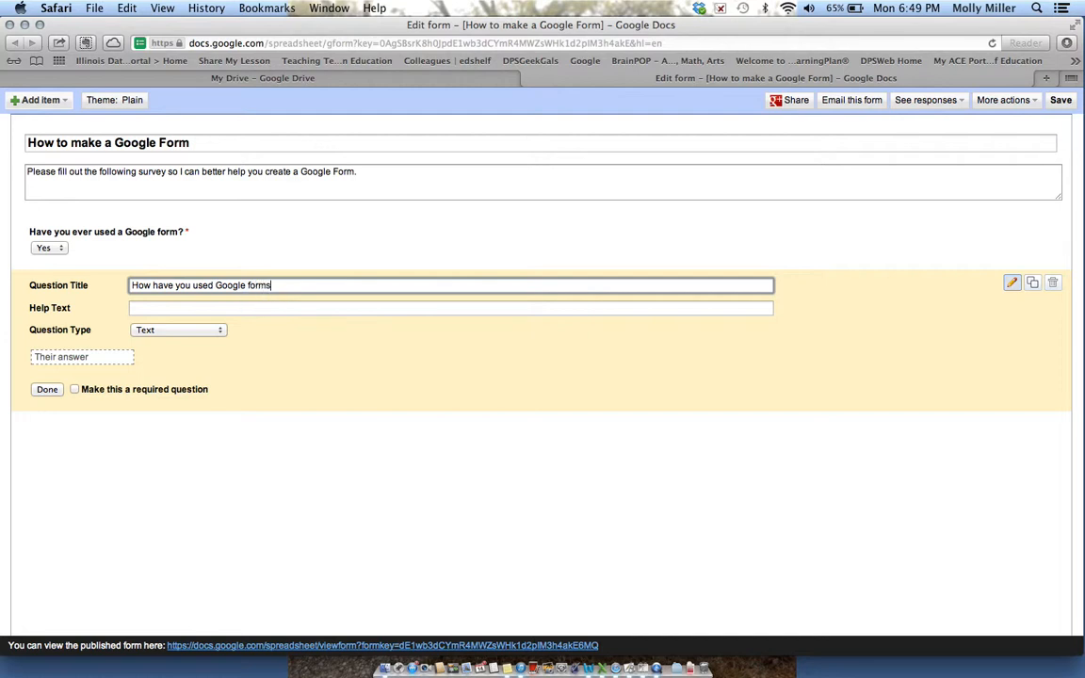
pyautogui.click(222, 331)
pyautogui.click(220, 344)
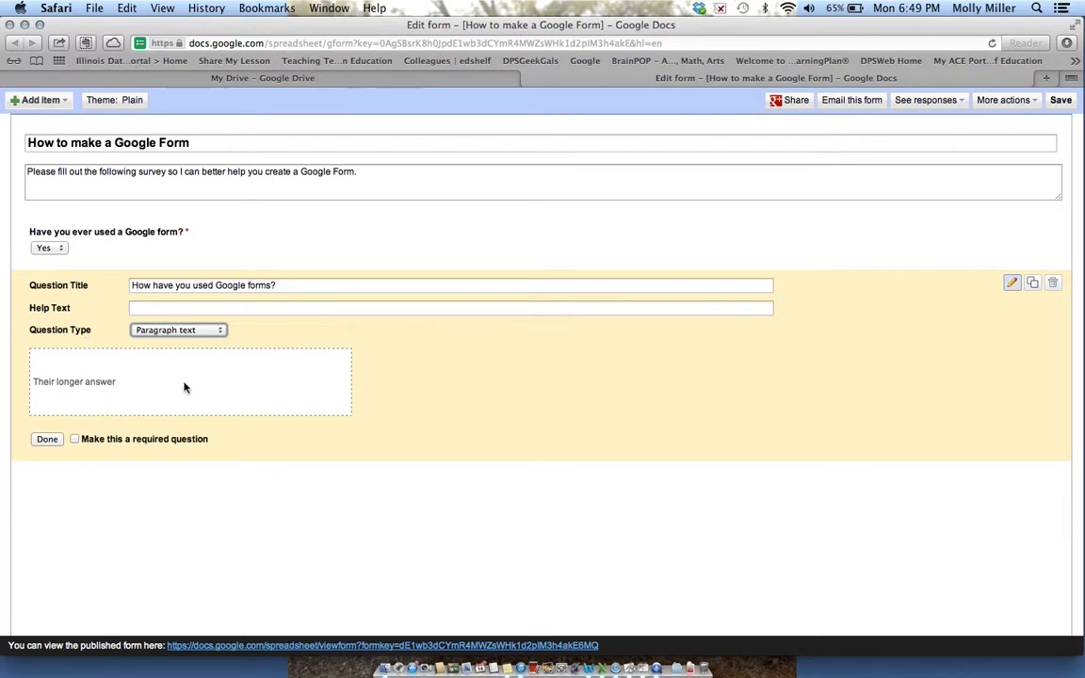
# - Make "How have you used Google forms?" a required question and finish editing it
pyautogui.click(75, 439)
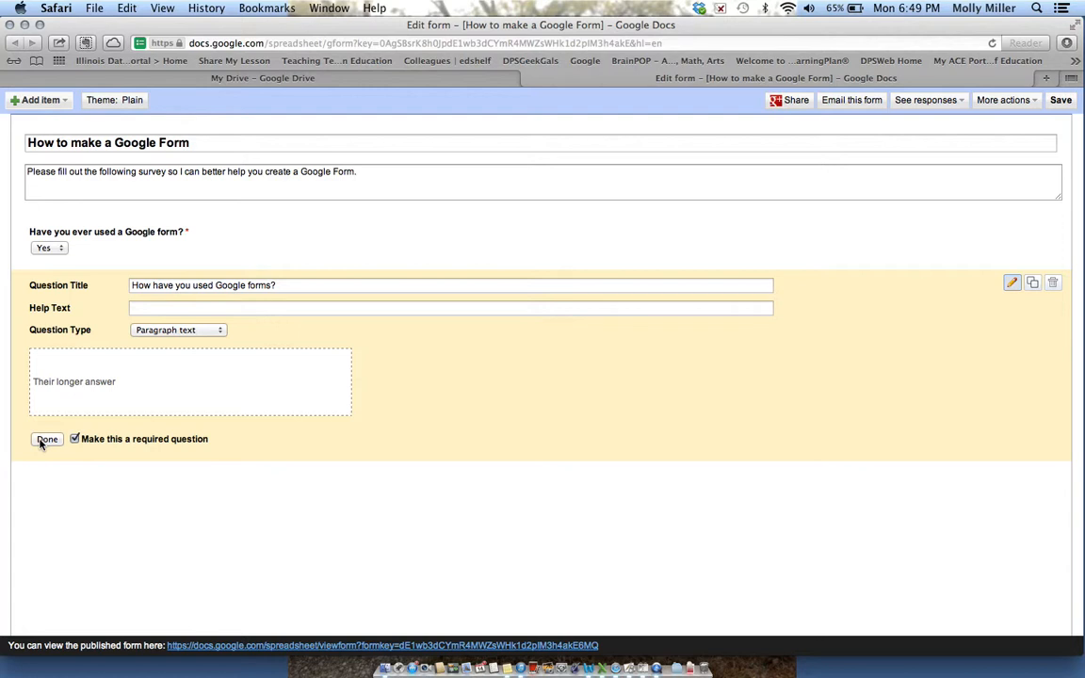
pyautogui.click(43, 442)
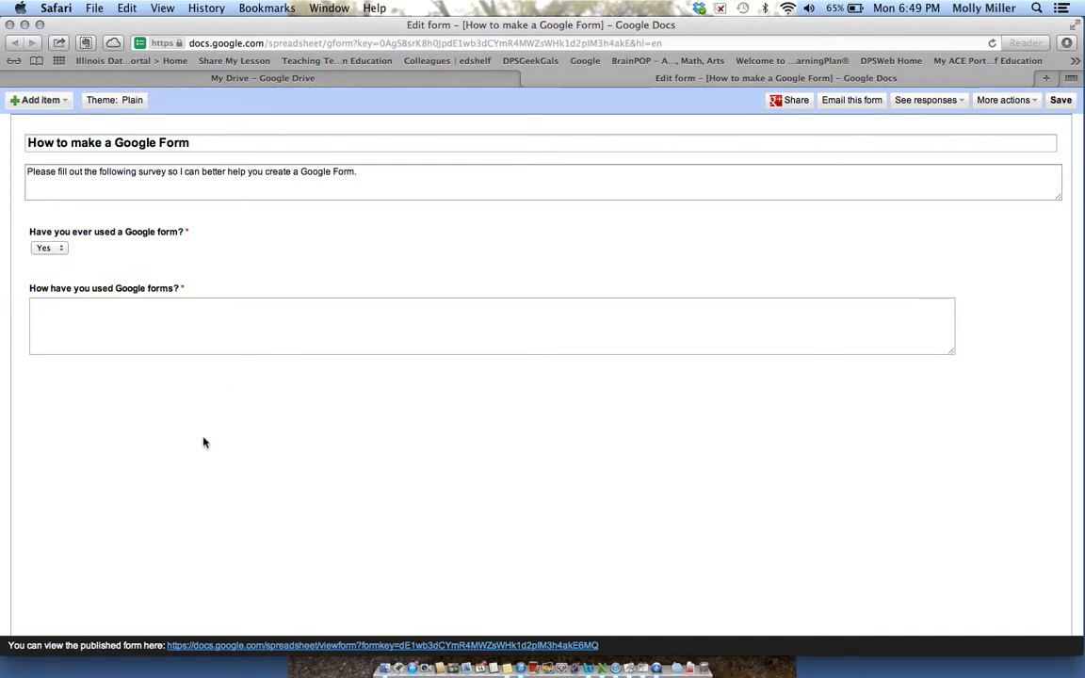
# - Add a Text question titled "Have you ever created a Google form?" below the second question
pyautogui.click(59, 101)
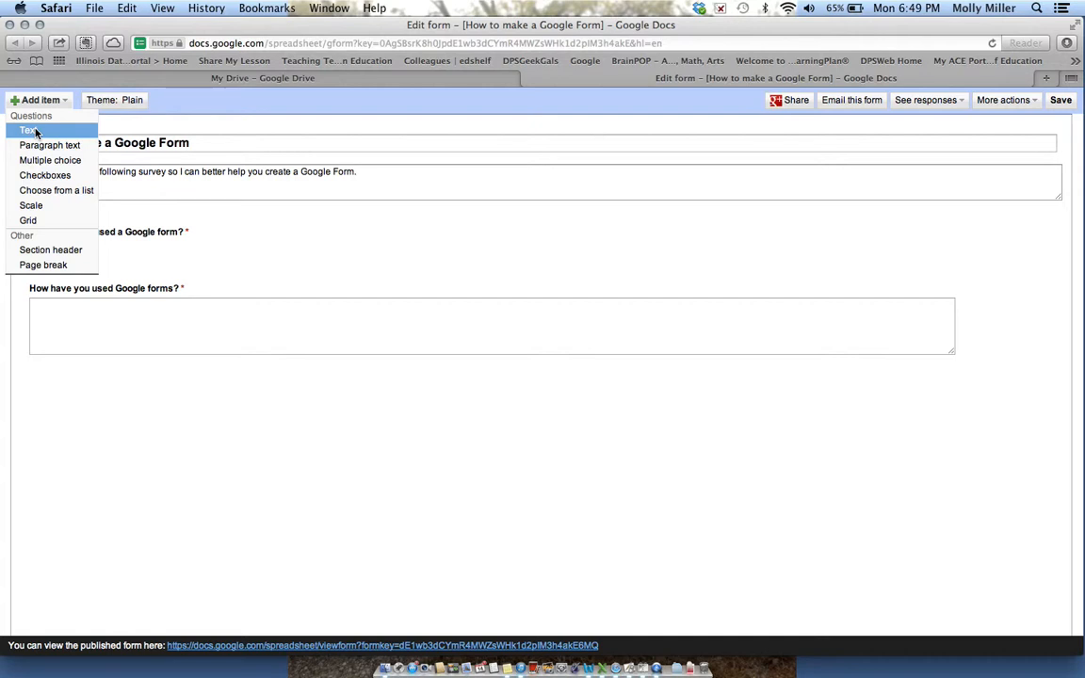
pyautogui.click(31, 130)
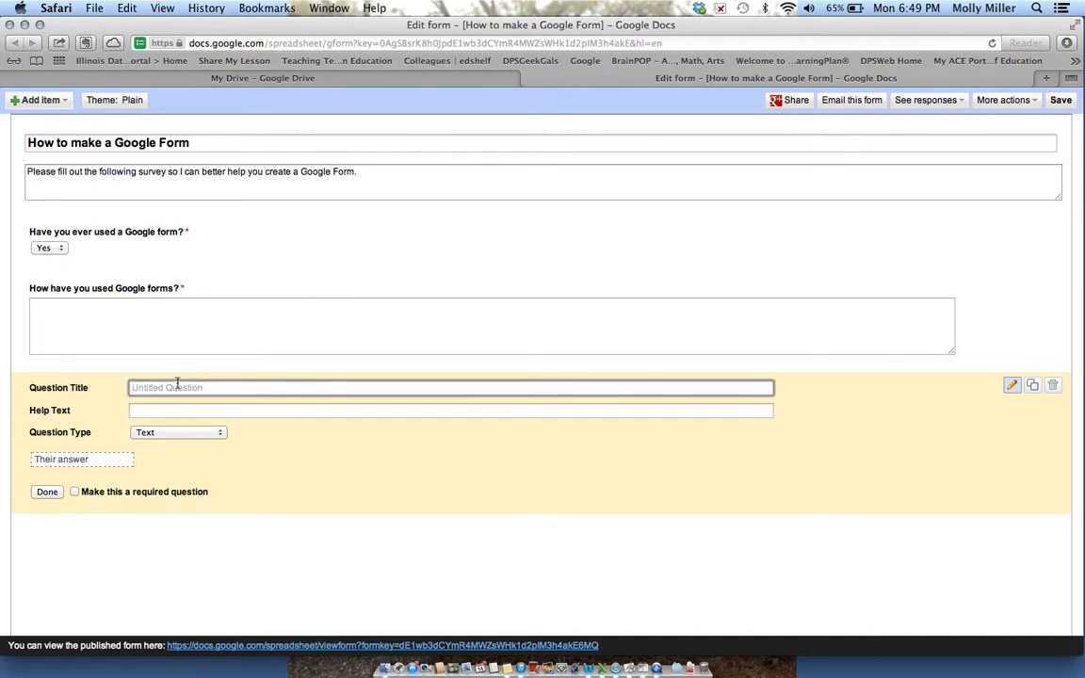
pyautogui.write('Have you everm')
pyautogui.press('BackSpace')
pyautogui.write('created a Gg')
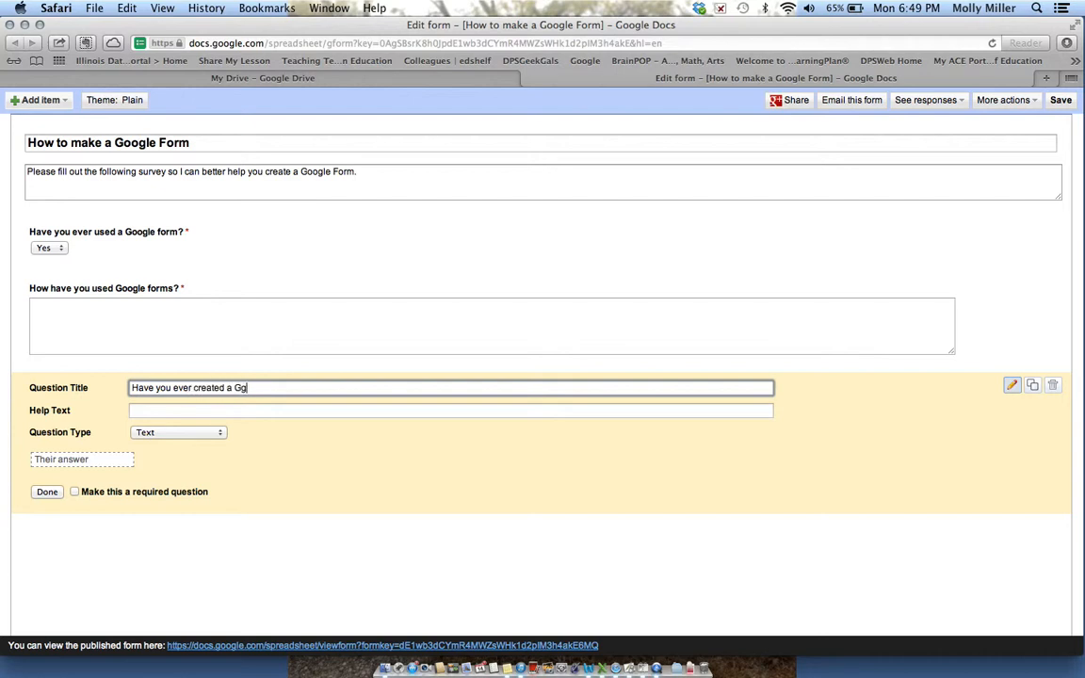
pyautogui.write('gg')
pyautogui.press('BackSpace')
pyautogui.press('BackSpace')
pyautogui.write('ogle from')
pyautogui.press('BackSpace')
pyautogui.write('rm?')
# - Change the third question's type to Choose from a list with options Yes and No, and finish it as a required question
pyautogui.click(212, 436)
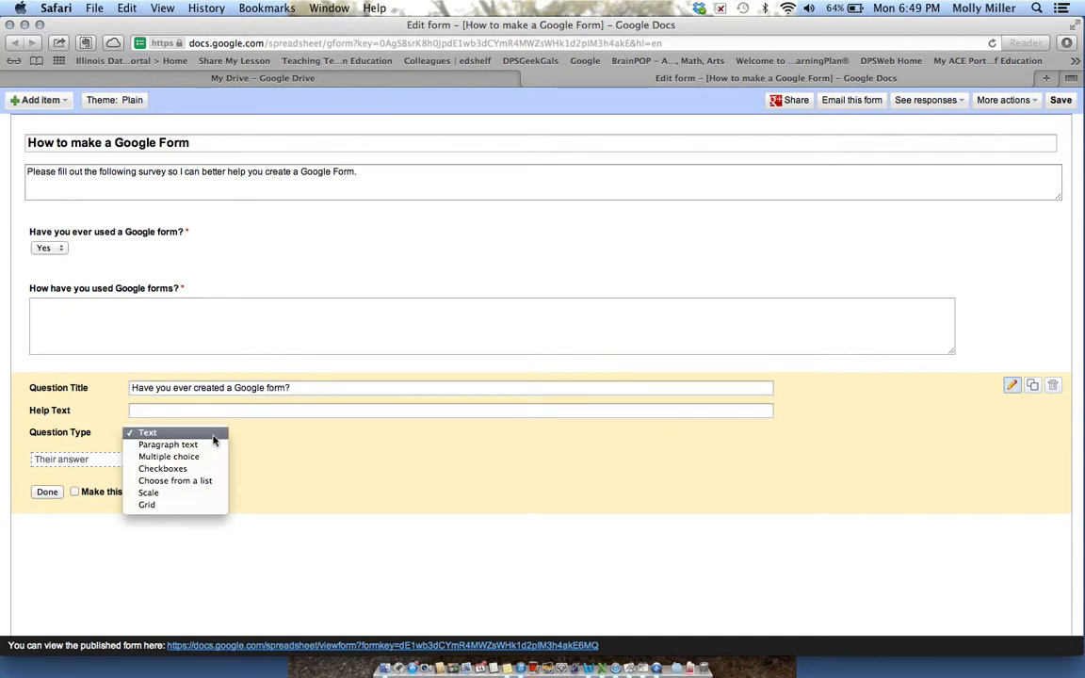
pyautogui.click(206, 481)
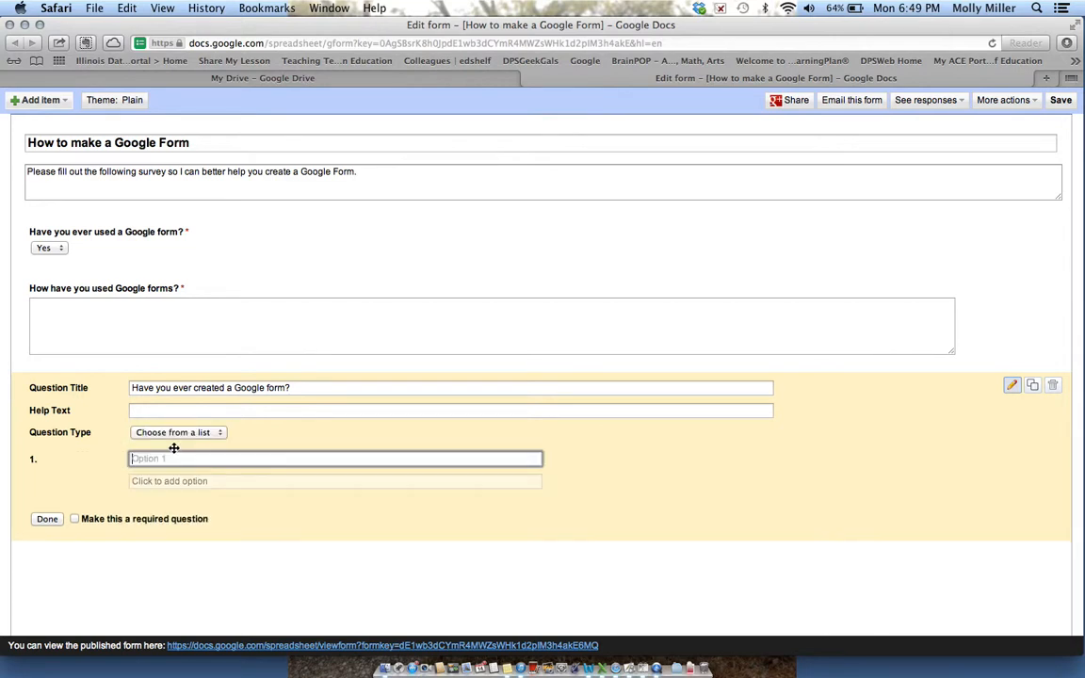
pyautogui.write('YEs')
pyautogui.click(226, 483)
pyautogui.write('No')
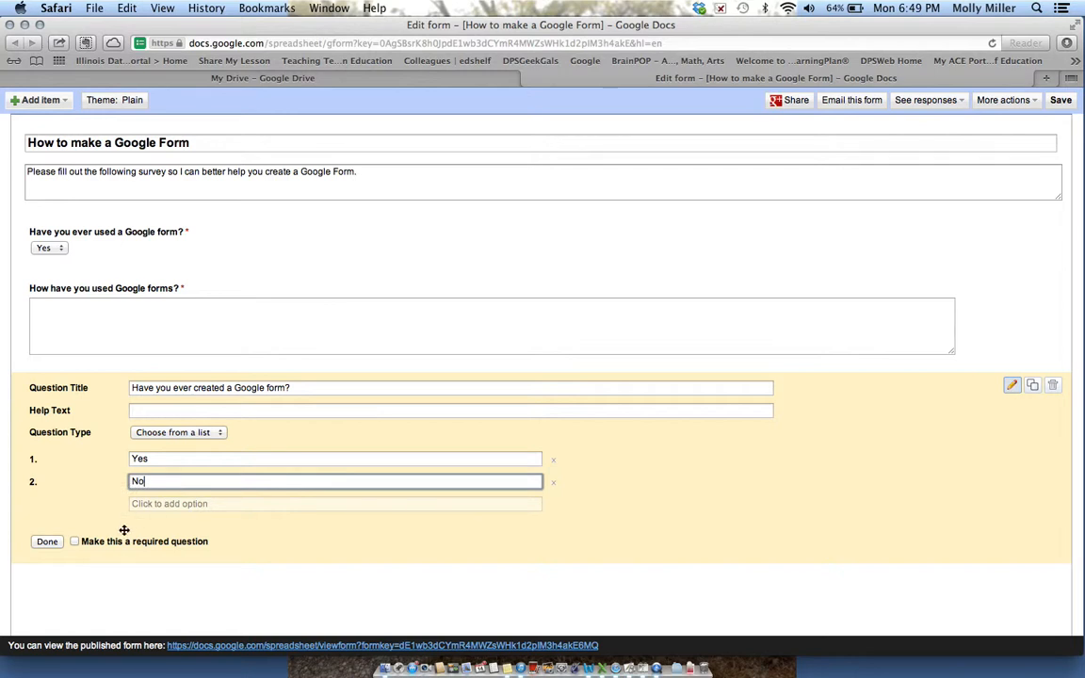
pyautogui.click(75, 543)
pyautogui.click(47, 543)
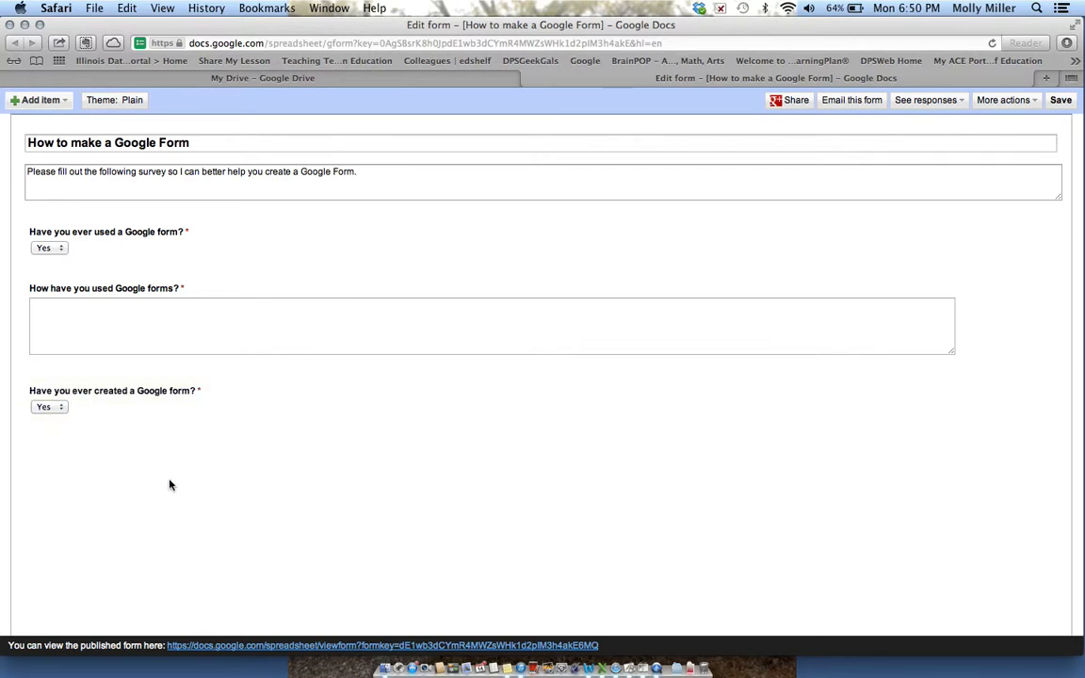
# - Add a Multiple choice question titled "Do you understand how to use Google forms?" at the end of the form
pyautogui.click(61, 101)
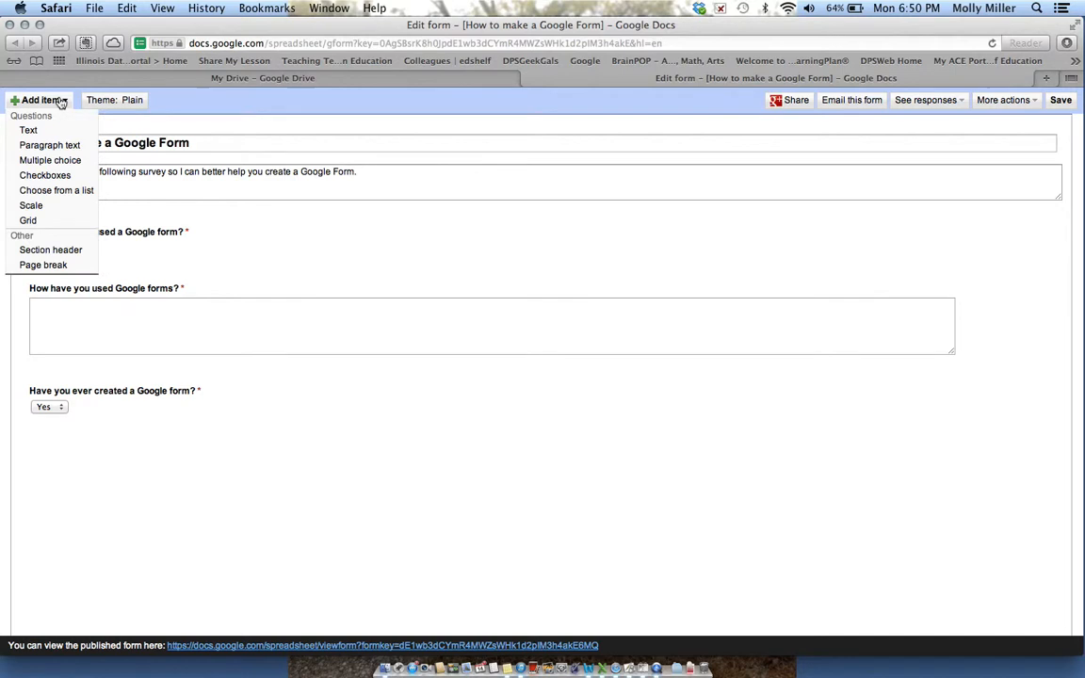
pyautogui.click(54, 163)
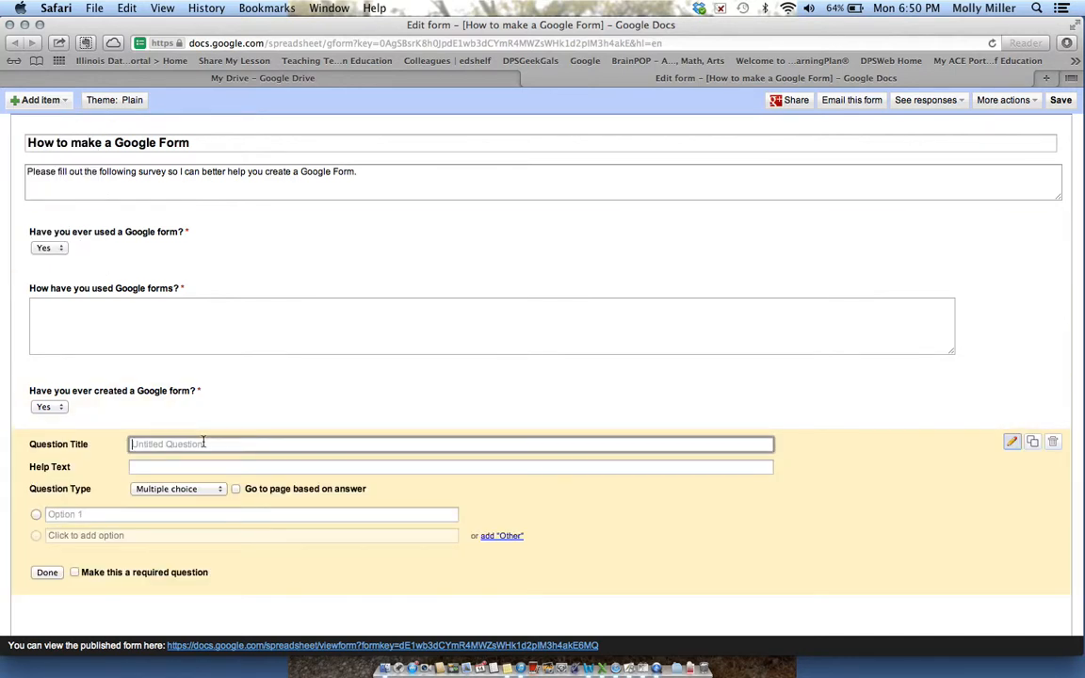
pyautogui.write('Do you understand how')
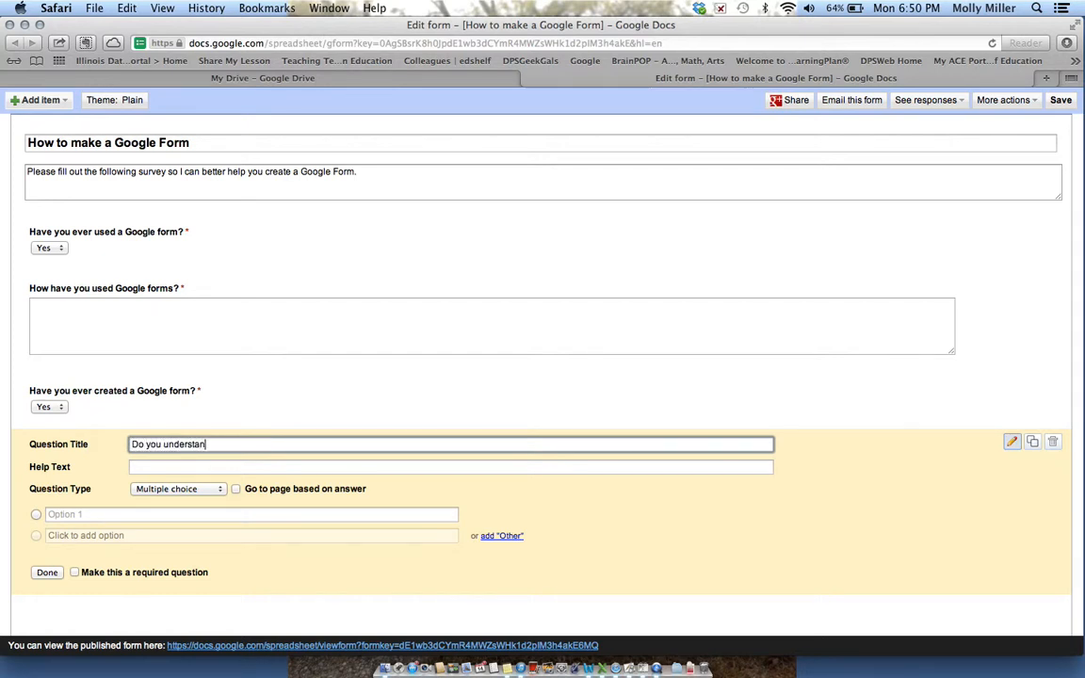
pyautogui.press('BackSpace')
pyautogui.press('BackSpace')
pyautogui.press('BackSpace')
pyautogui.write('how to use Google forms?')
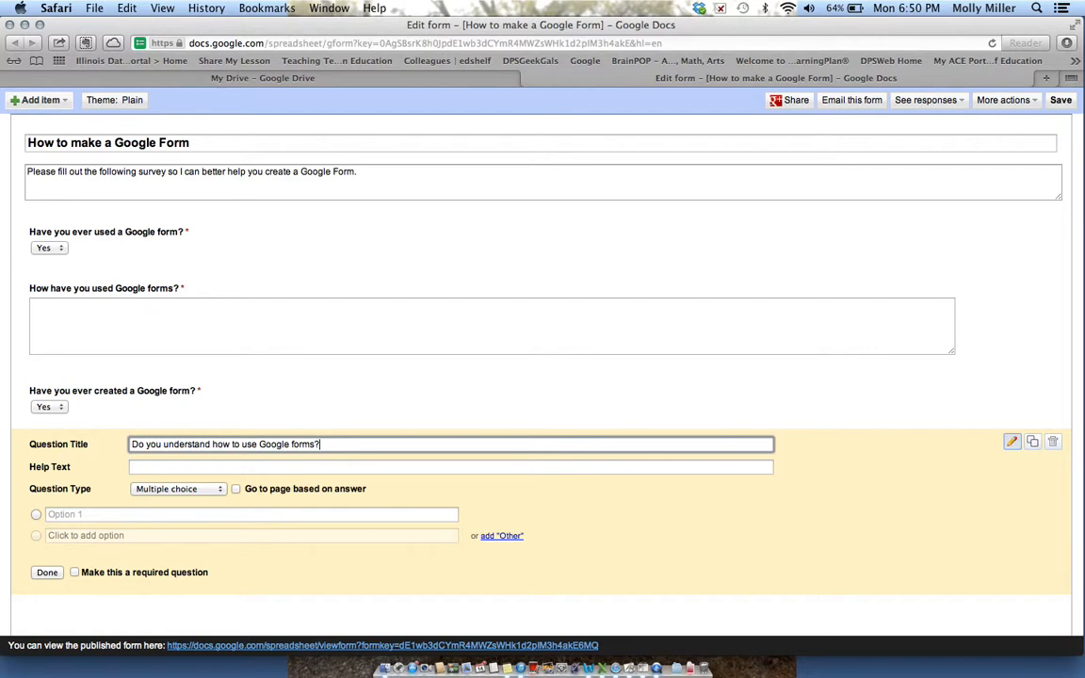
# - Switch the fourth question to Choose from a list with options Yes and No, and finish it as a required question
pyautogui.click(220, 489)
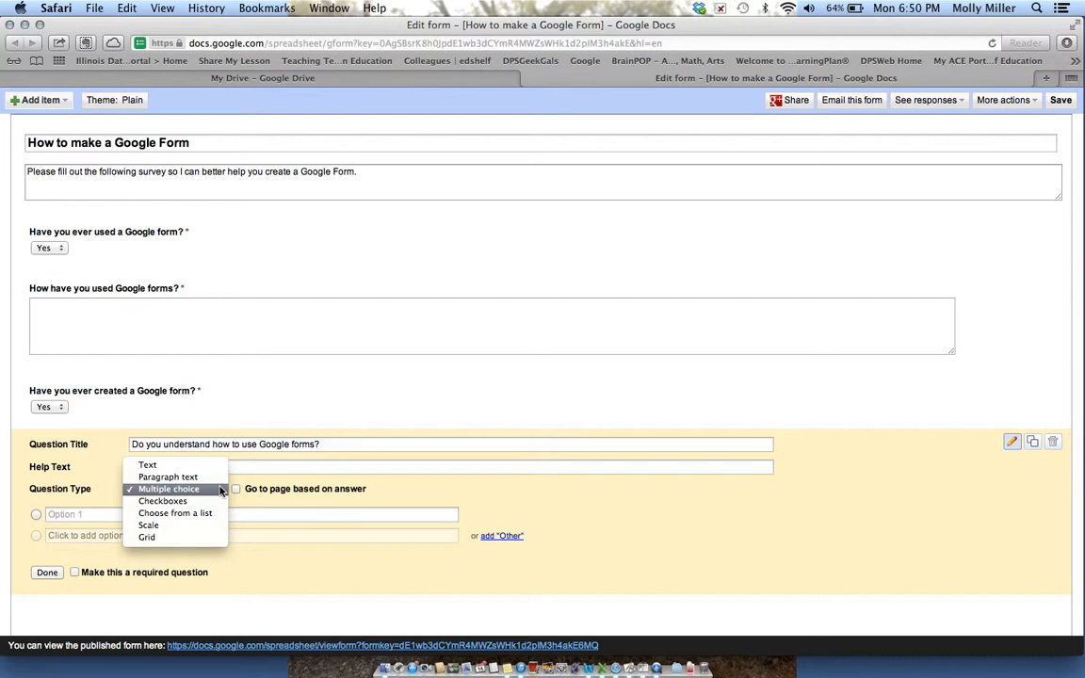
pyautogui.click(211, 516)
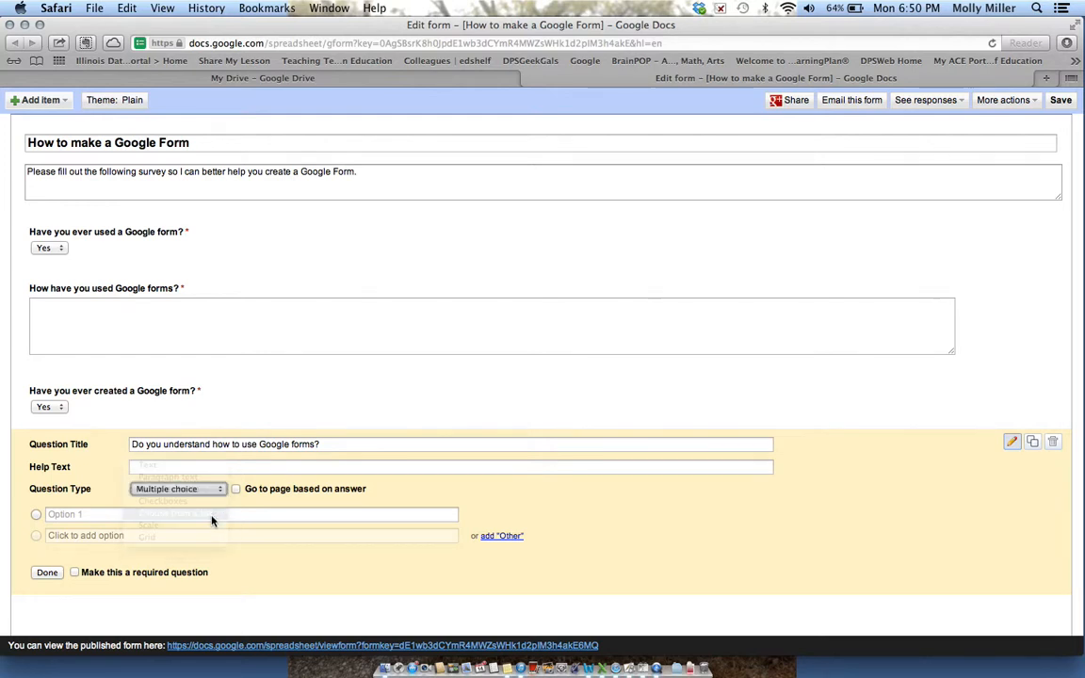
pyautogui.write('Yes')
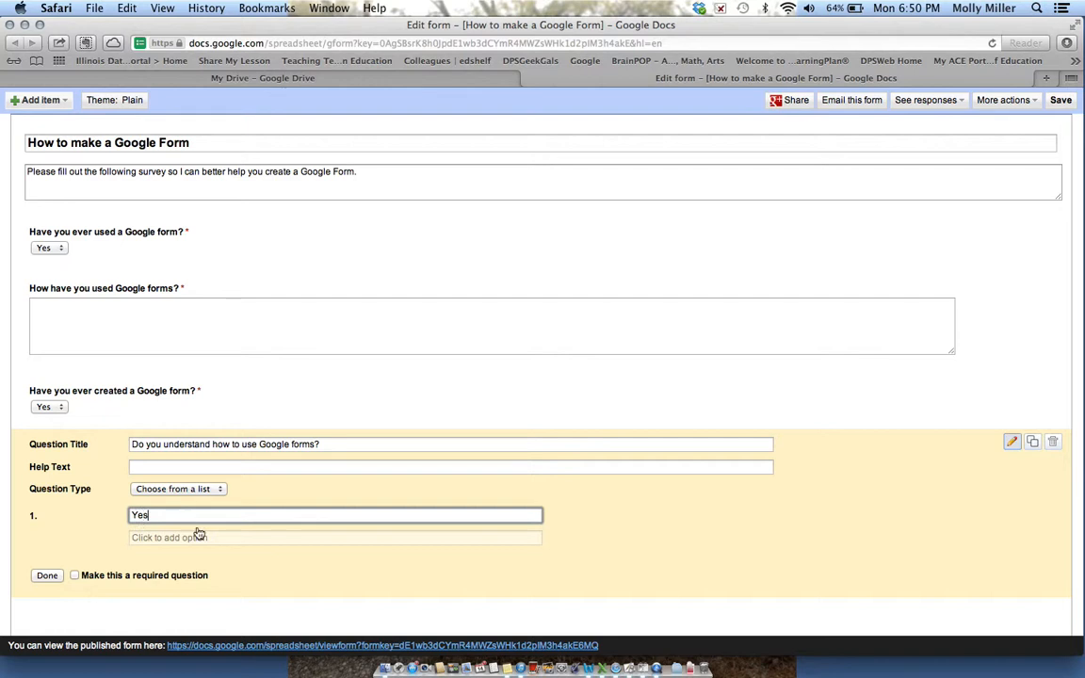
pyautogui.click(198, 538)
pyautogui.write('No')
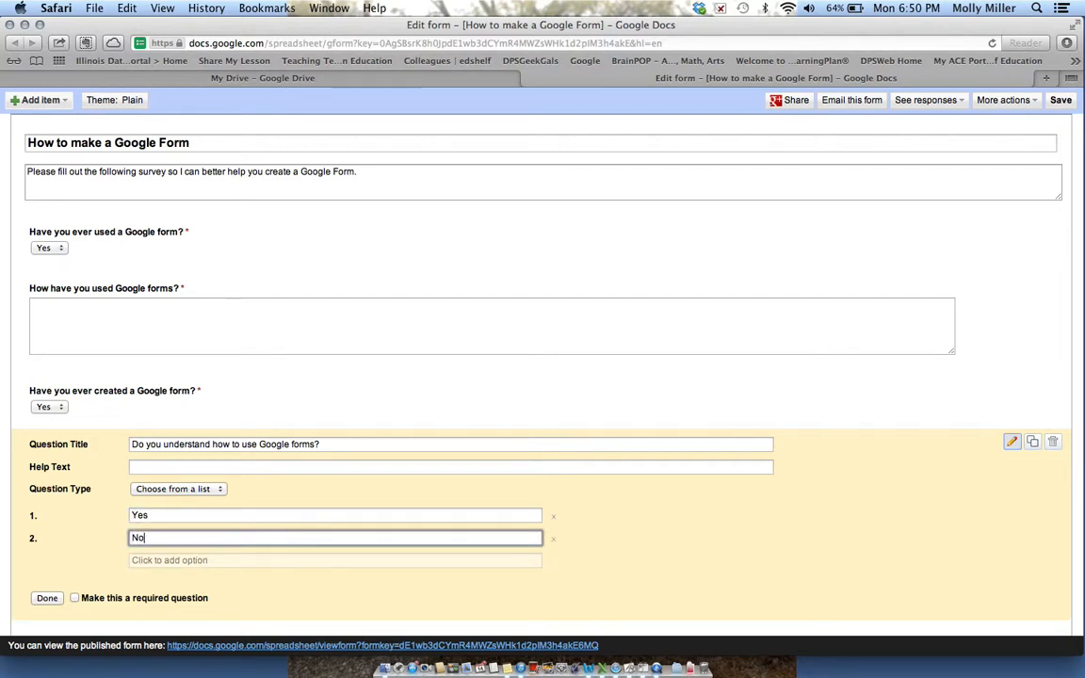
pyautogui.click(74, 599)
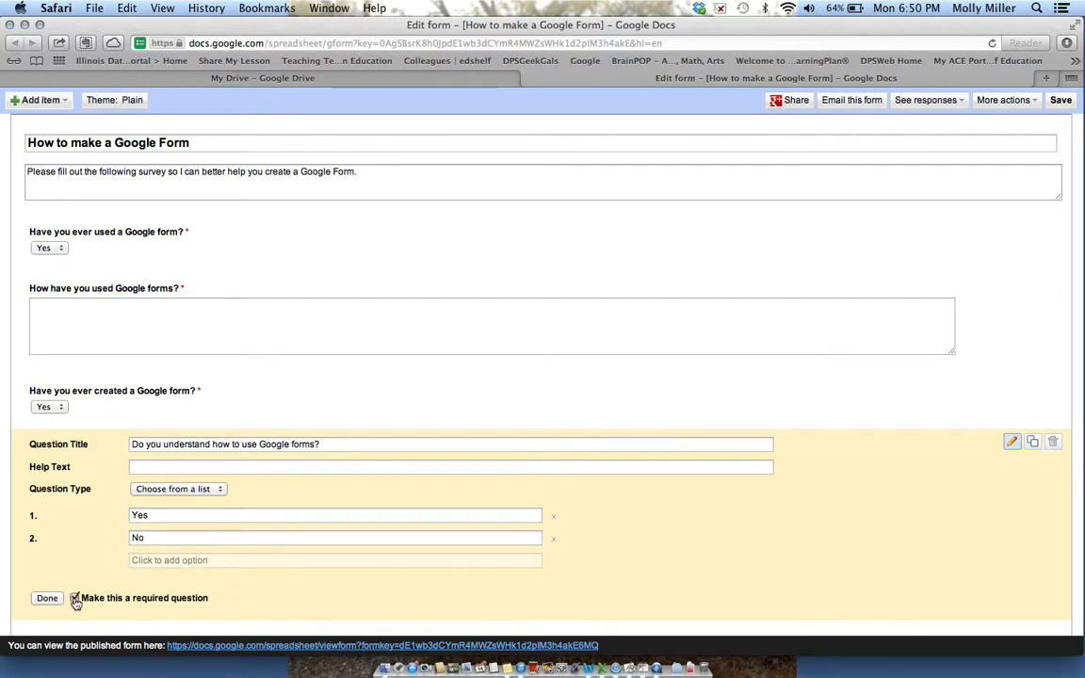
pyautogui.click(46, 599)
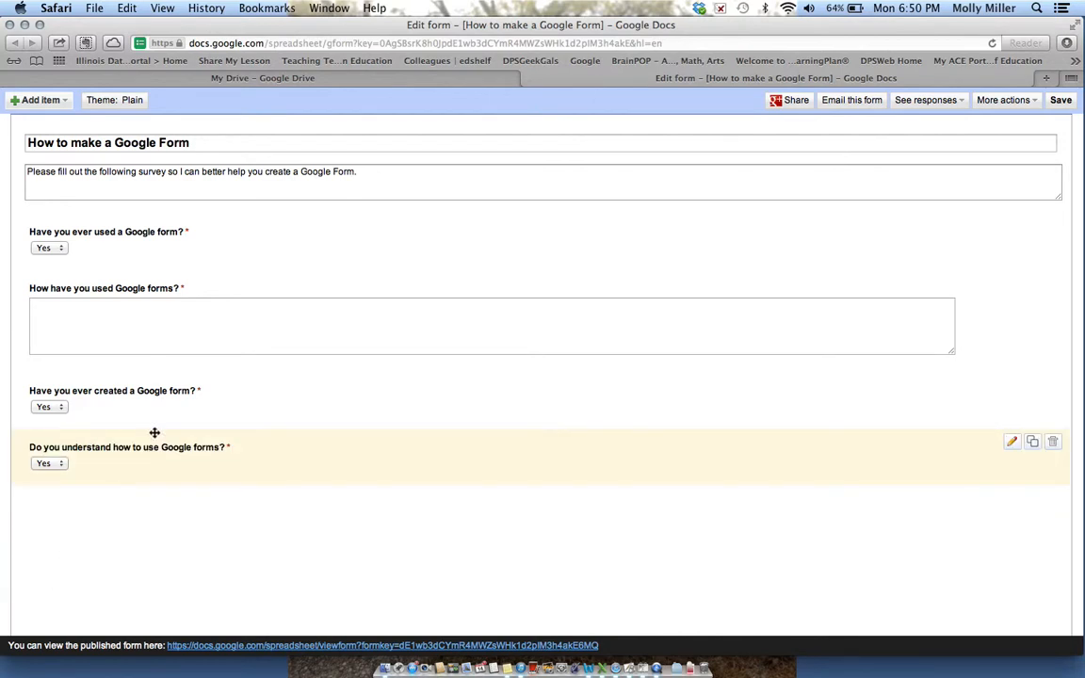
# - Add an optional Text question titled "If you need more help, please type your name and I will contact you." and finish it
pyautogui.click(54, 101)
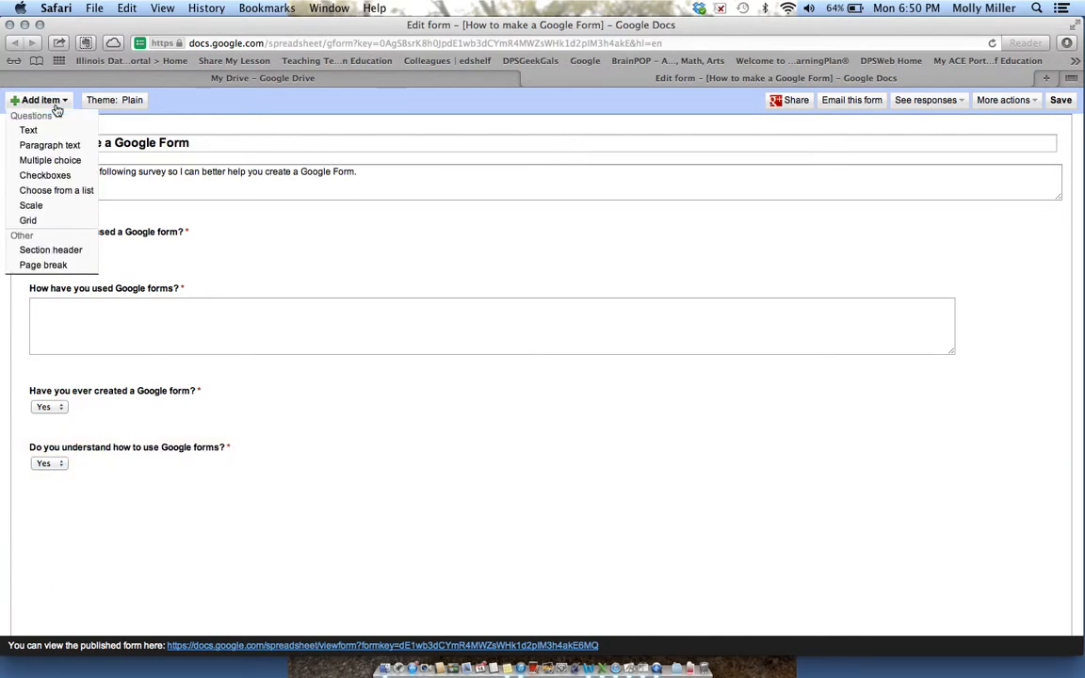
pyautogui.click(29, 131)
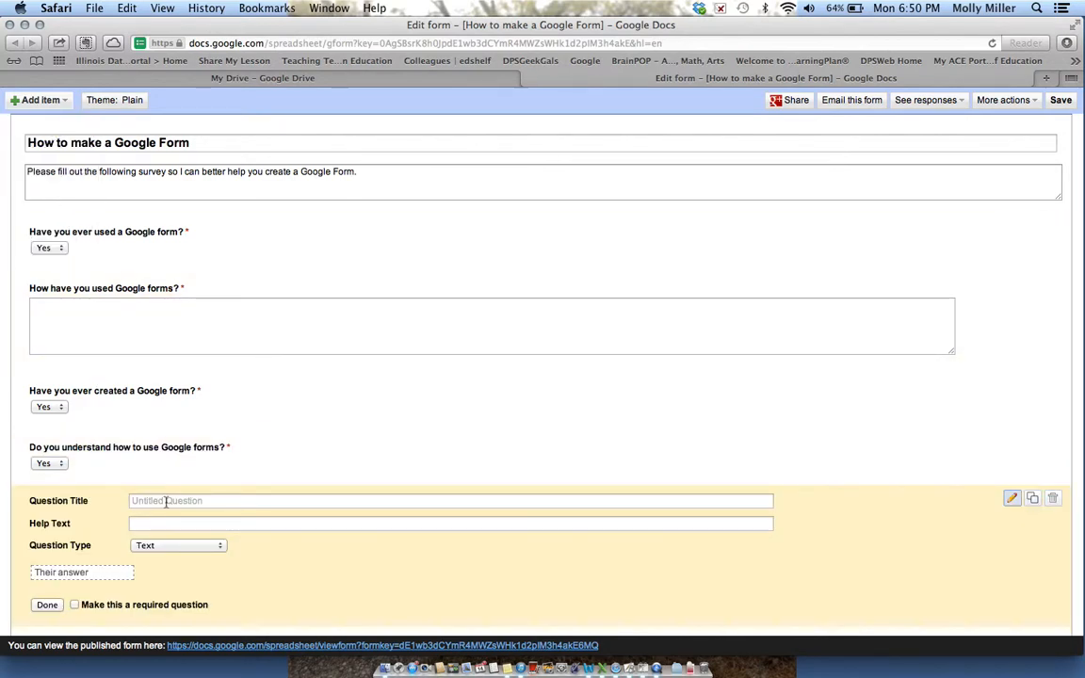
pyautogui.write('If you n')
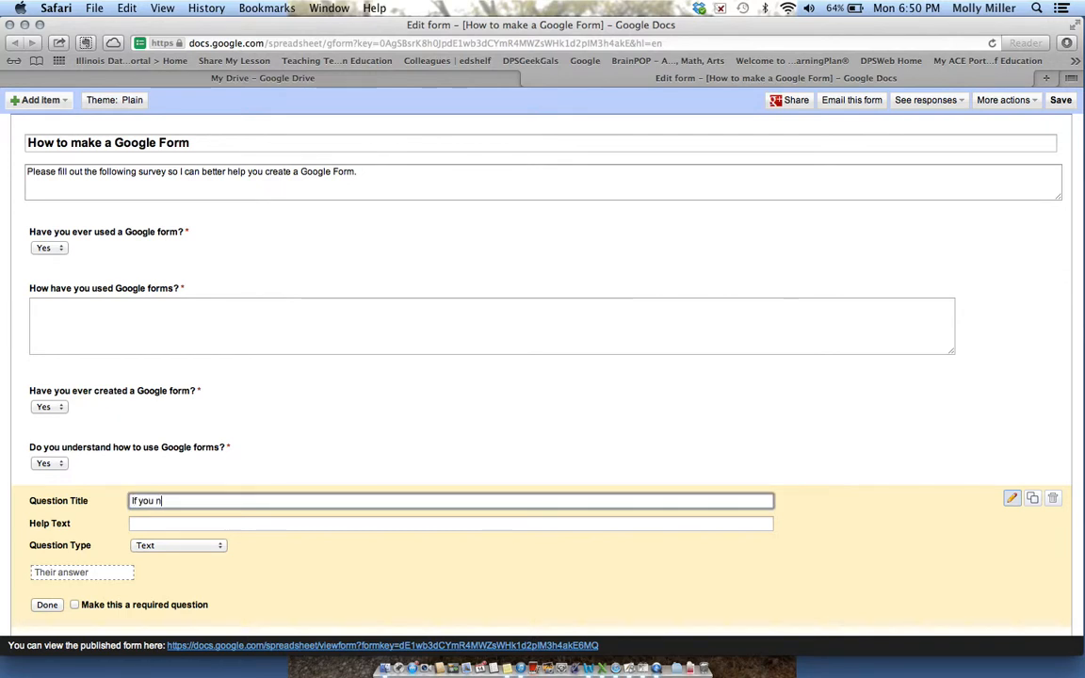
pyautogui.write('eed more help, please')
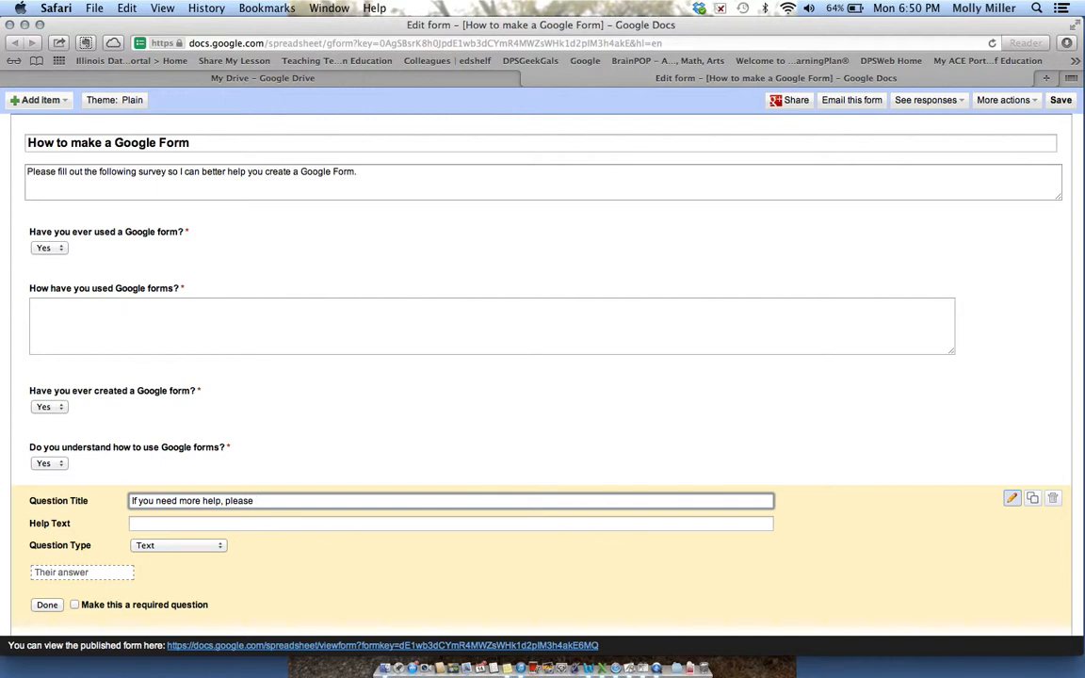
pyautogui.write(' leave')
pyautogui.press('BackSpace')
pyautogui.press('BackSpace')
pyautogui.press('BackSpace')
pyautogui.press('BackSpace')
pyautogui.press('BackSpace')
pyautogui.write('typed y')
pyautogui.press('BackSpace')
pyautogui.press('BackSpace')
pyautogui.press('BackSpace')
pyautogui.write('your name and I will cont')
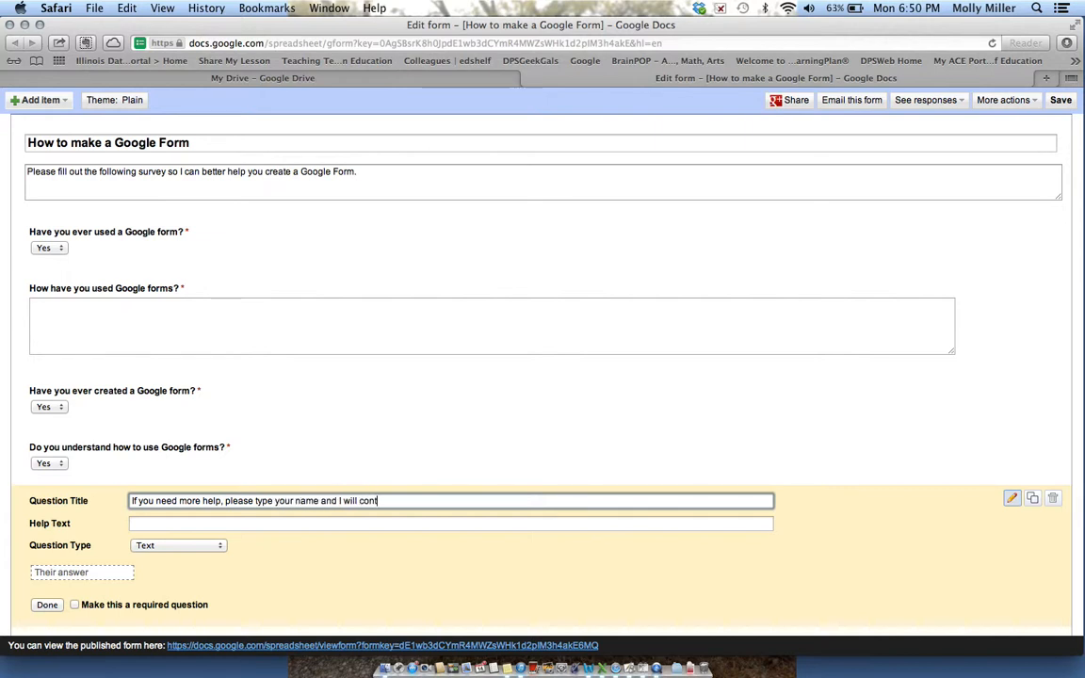
pyautogui.write('act you.')
pyautogui.click(44, 606)
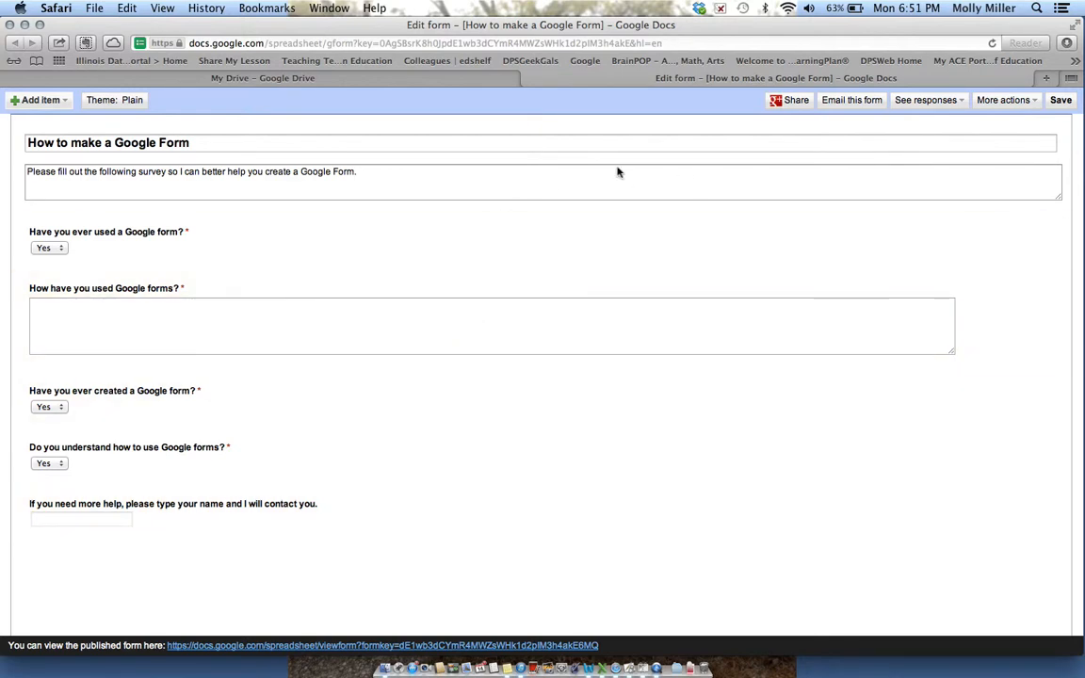
# - Browse the form themes through the second page and apply the Elegant theme to the form
pyautogui.click(115, 101)
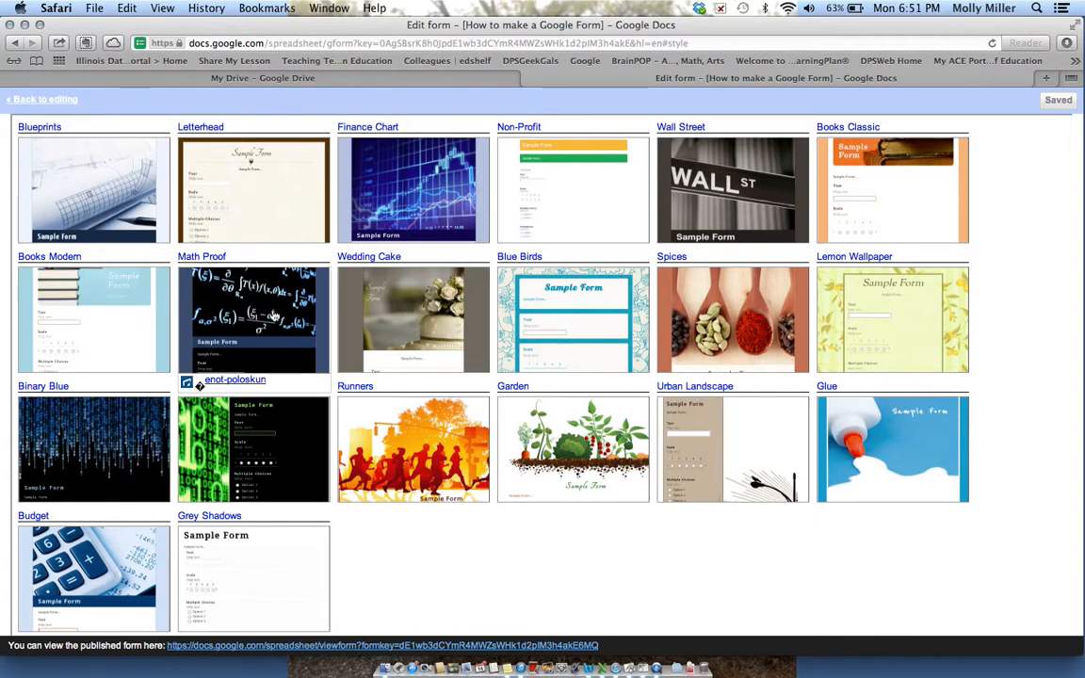
pyautogui.scroll(-1, 274, 318)
pyautogui.scroll(-3, 274, 317)
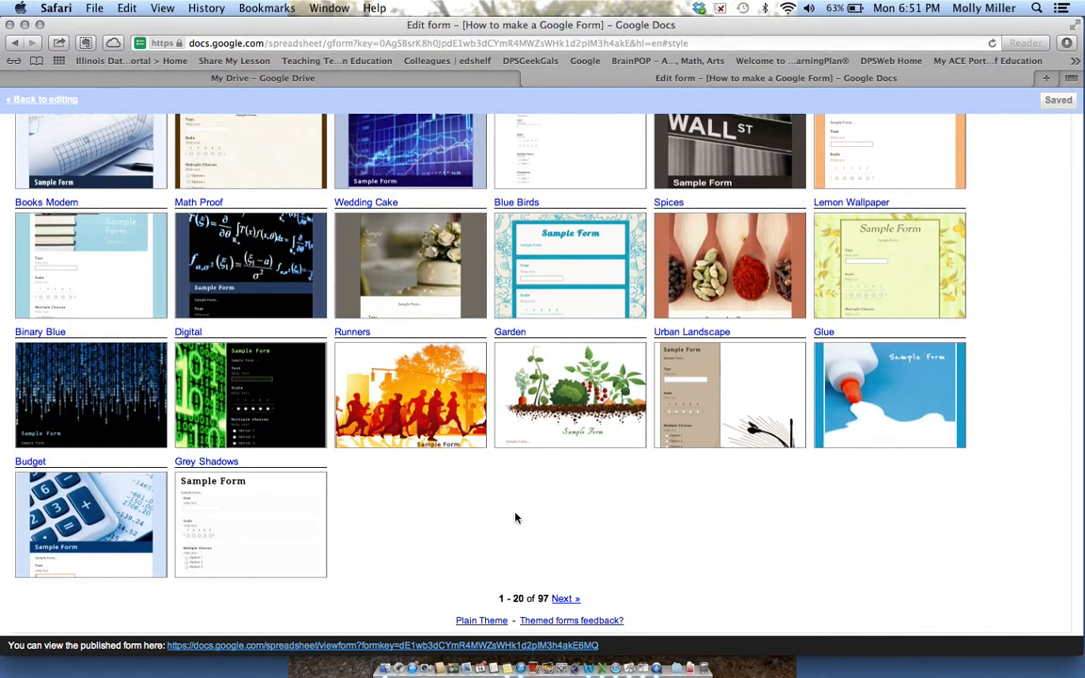
pyautogui.click(567, 600)
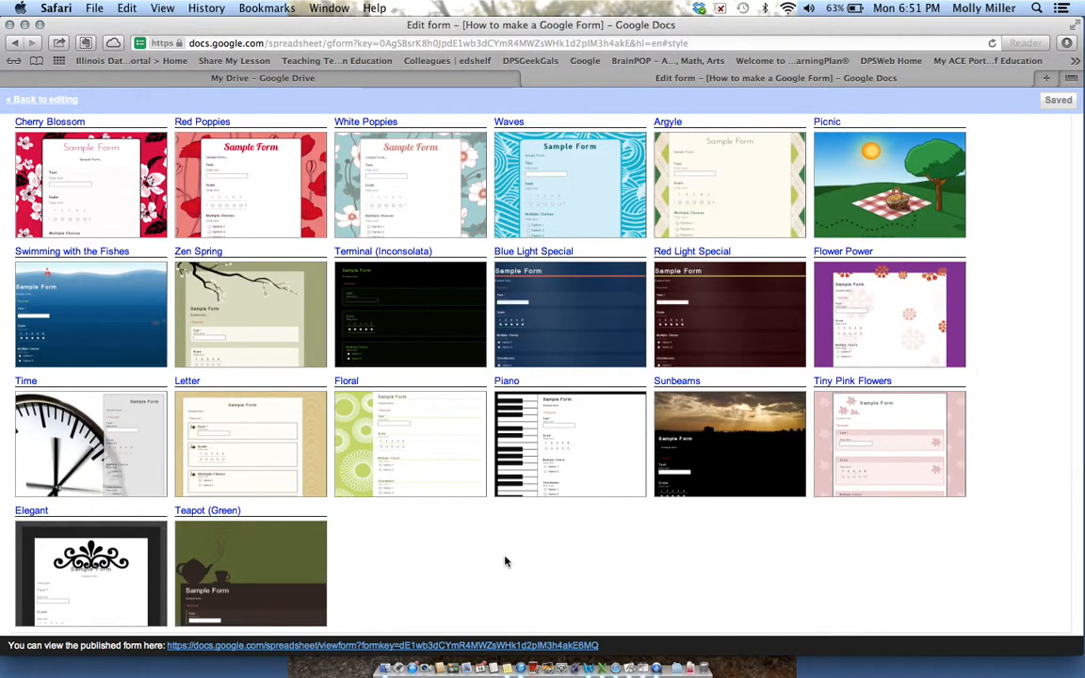
pyautogui.scroll(-3, 504, 562)
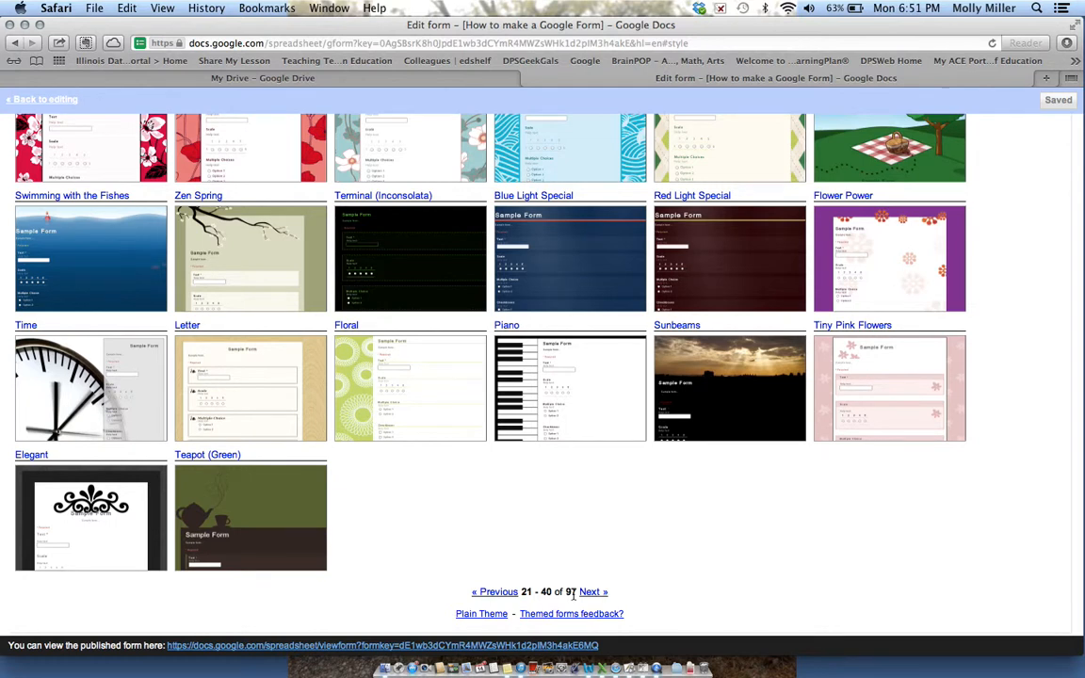
pyautogui.scroll(2, 496, 521)
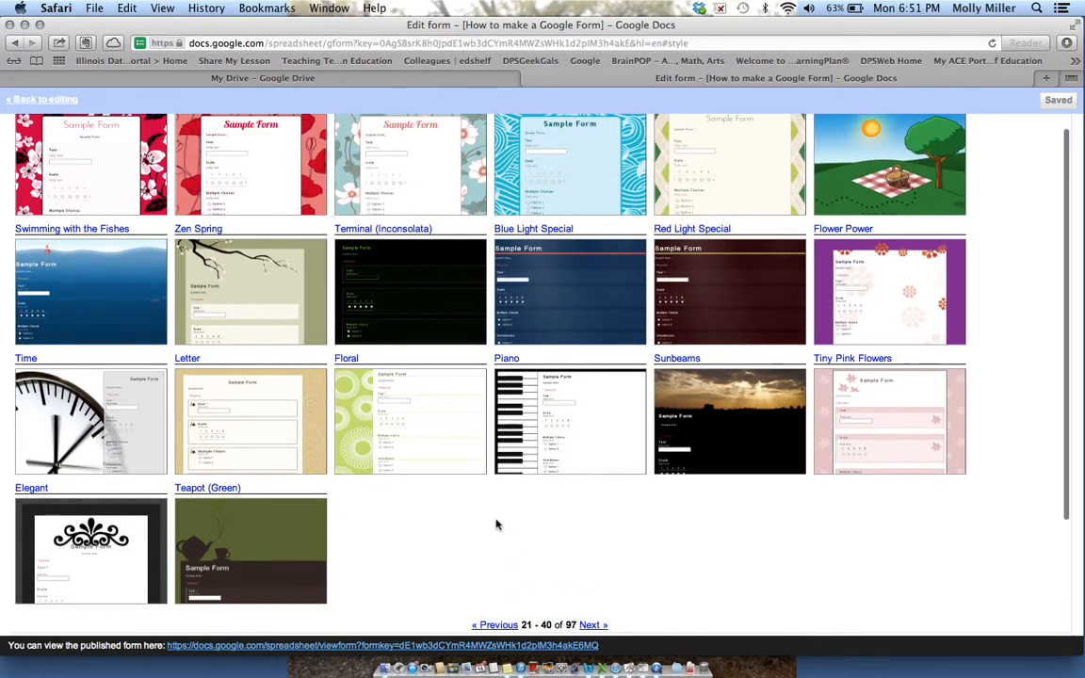
pyautogui.click(106, 591)
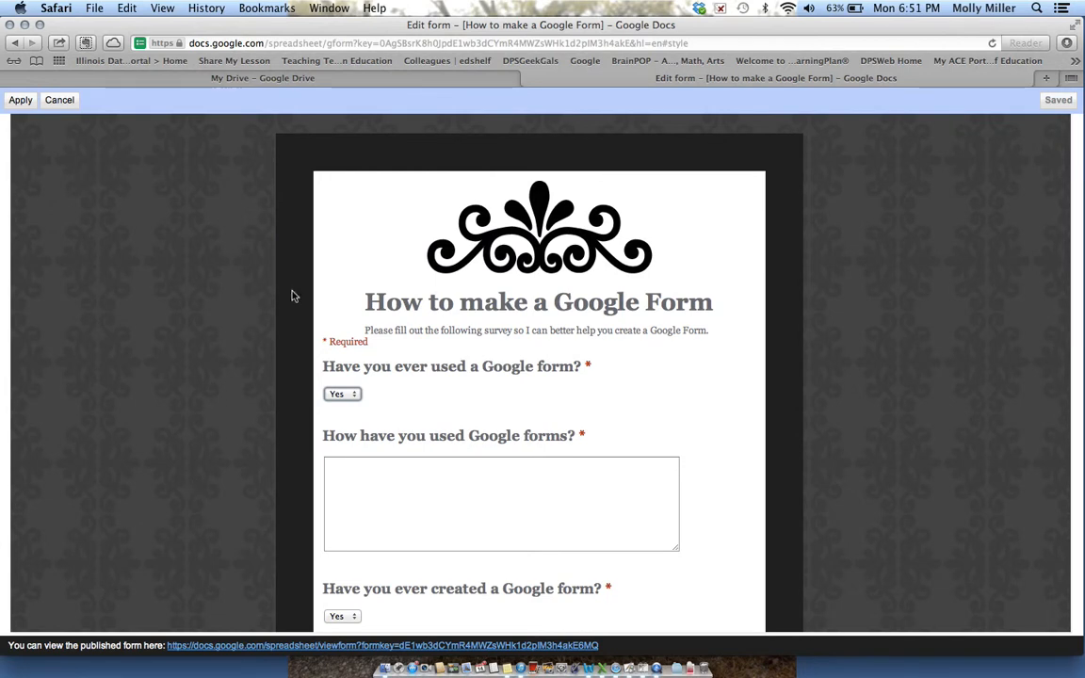
pyautogui.click(20, 101)
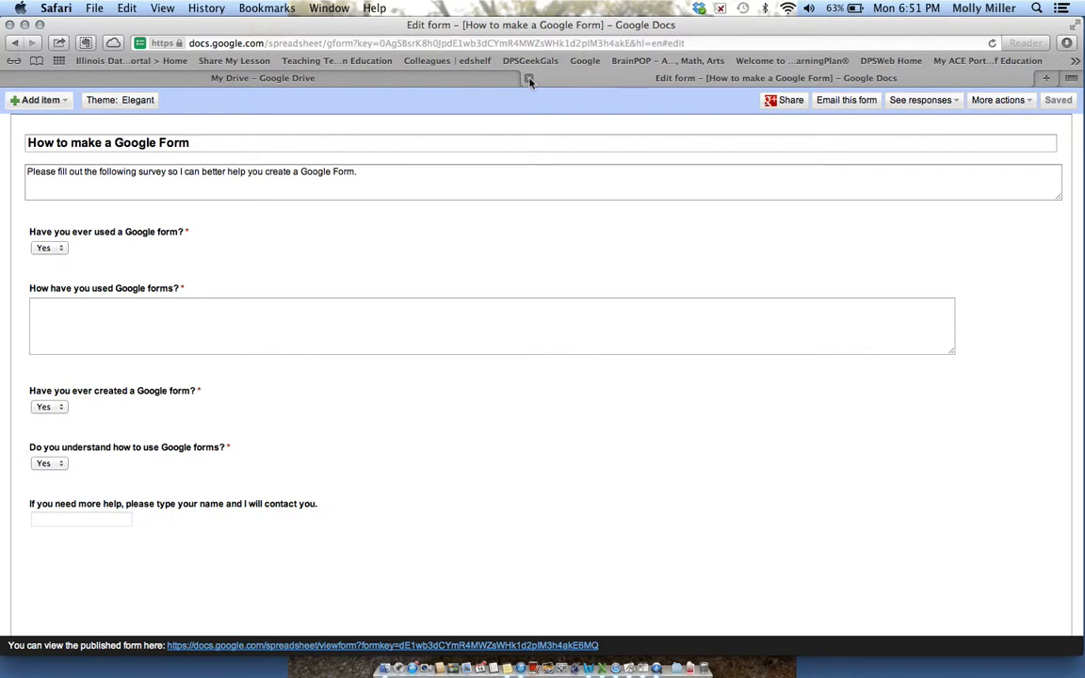
# - Close the form editor and open the "How to make a Google Form" response spreadsheet from My Drive
pyautogui.click(529, 82)
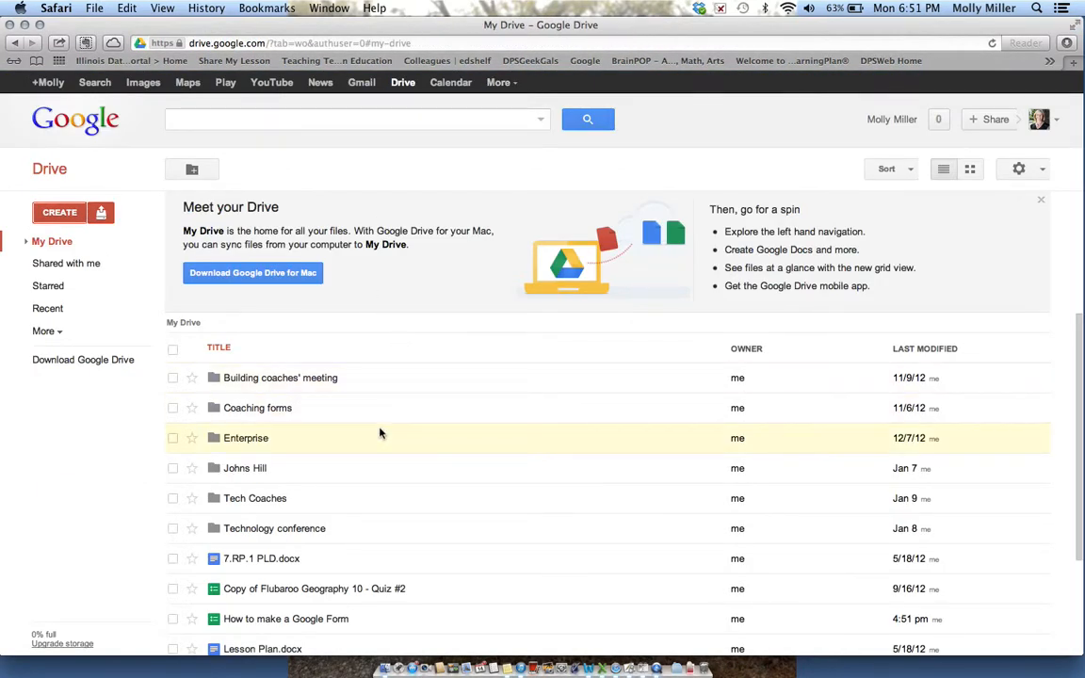
pyautogui.scroll(-2, 379, 432)
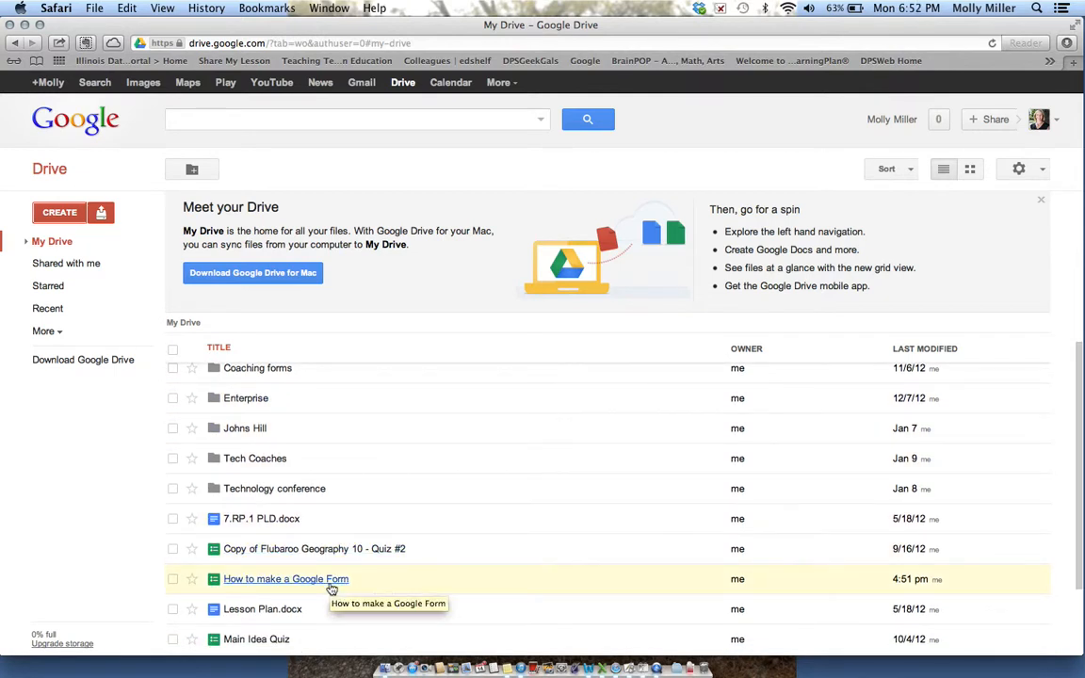
pyautogui.click(330, 582)
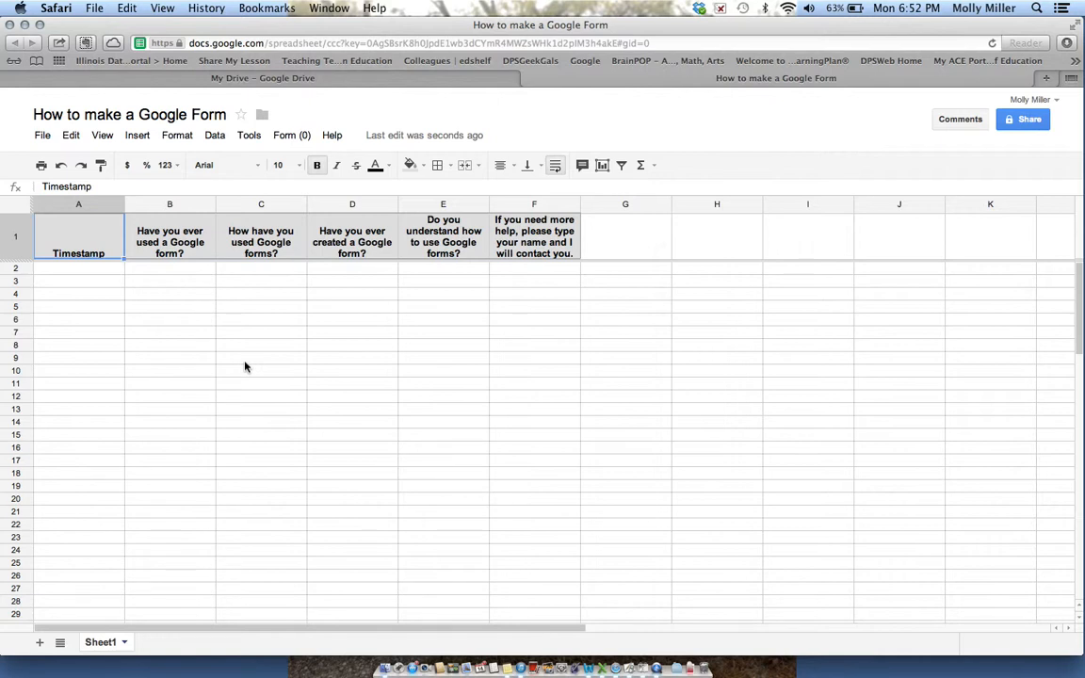
# - Open the live form from the response spreadsheet and select its full web address
pyautogui.click(284, 136)
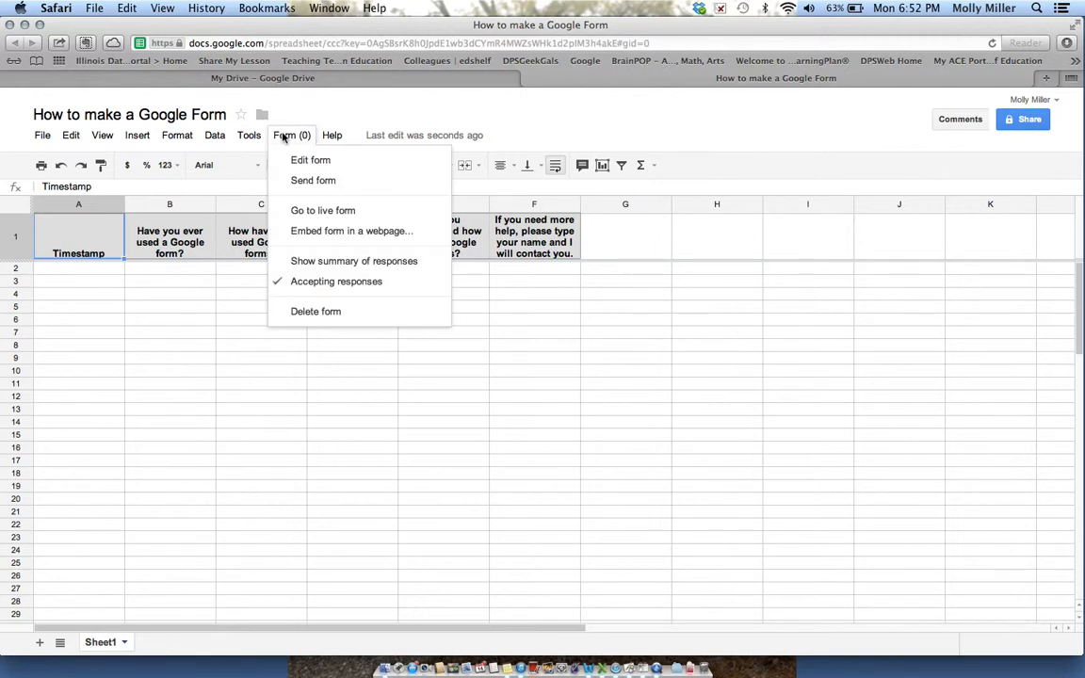
pyautogui.click(311, 212)
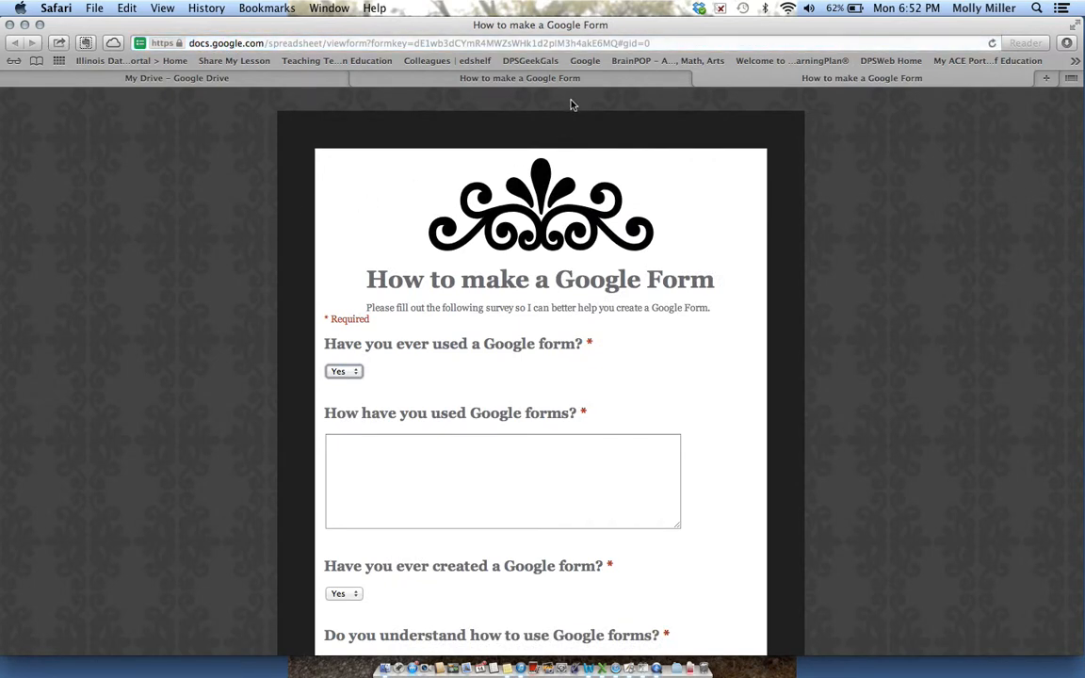
pyautogui.click(657, 43)
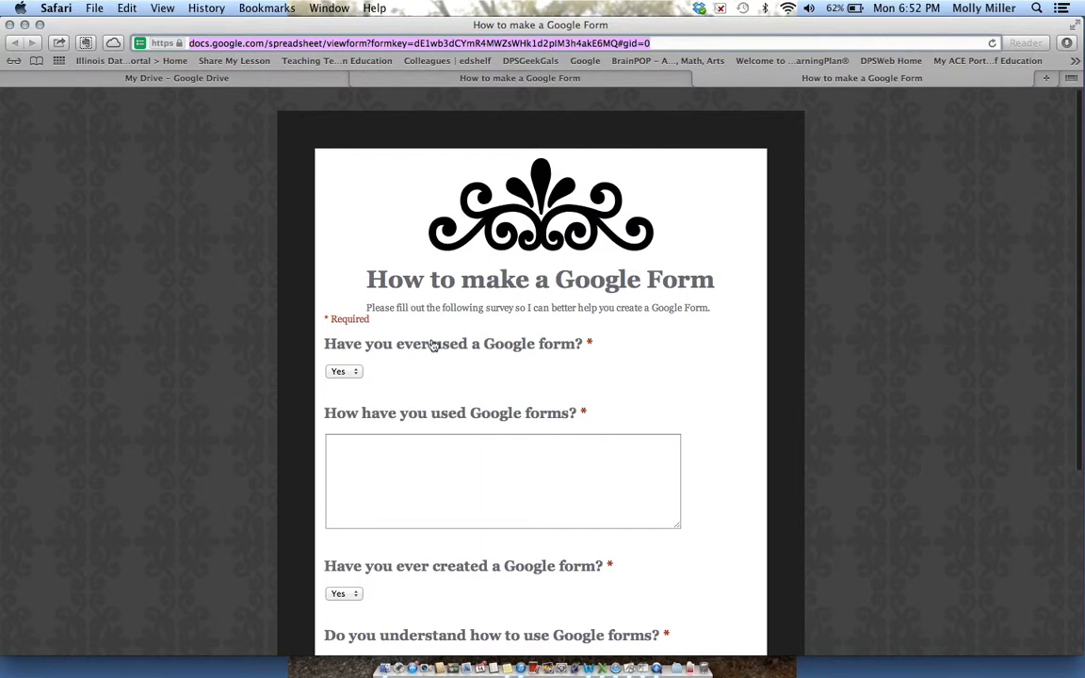
# - Look through the live form's questions and answer "Have you ever used a Google form?" with Yes
pyautogui.scroll(-2, 386, 311)
pyautogui.scroll(-4, 432, 343)
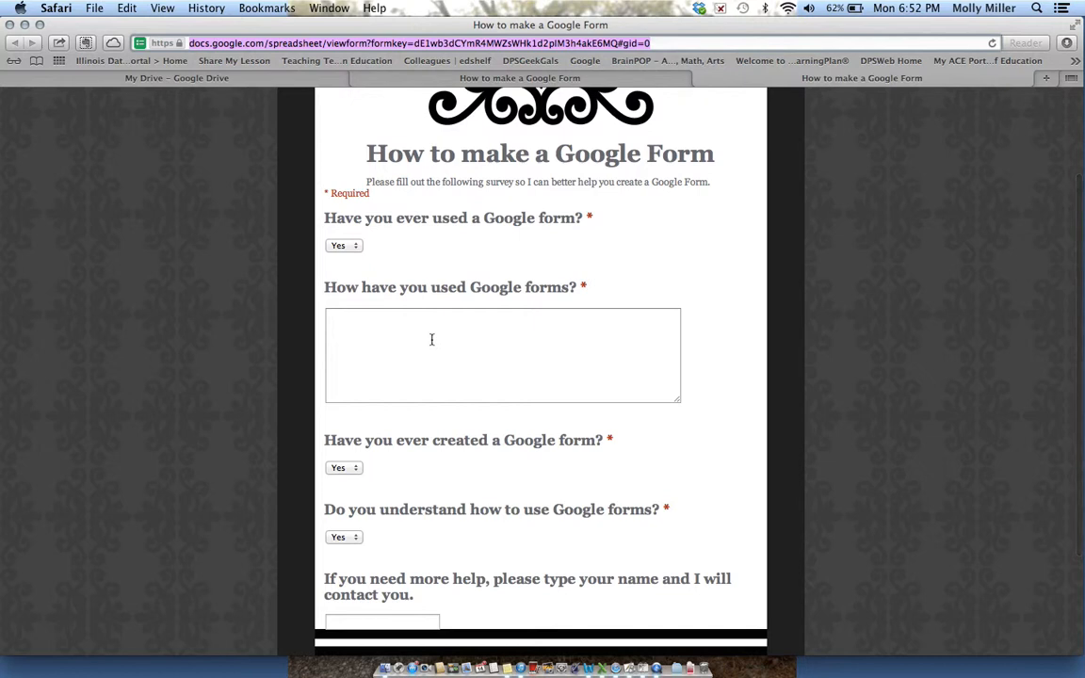
pyautogui.scroll(-2, 432, 340)
pyautogui.scroll(2, 431, 341)
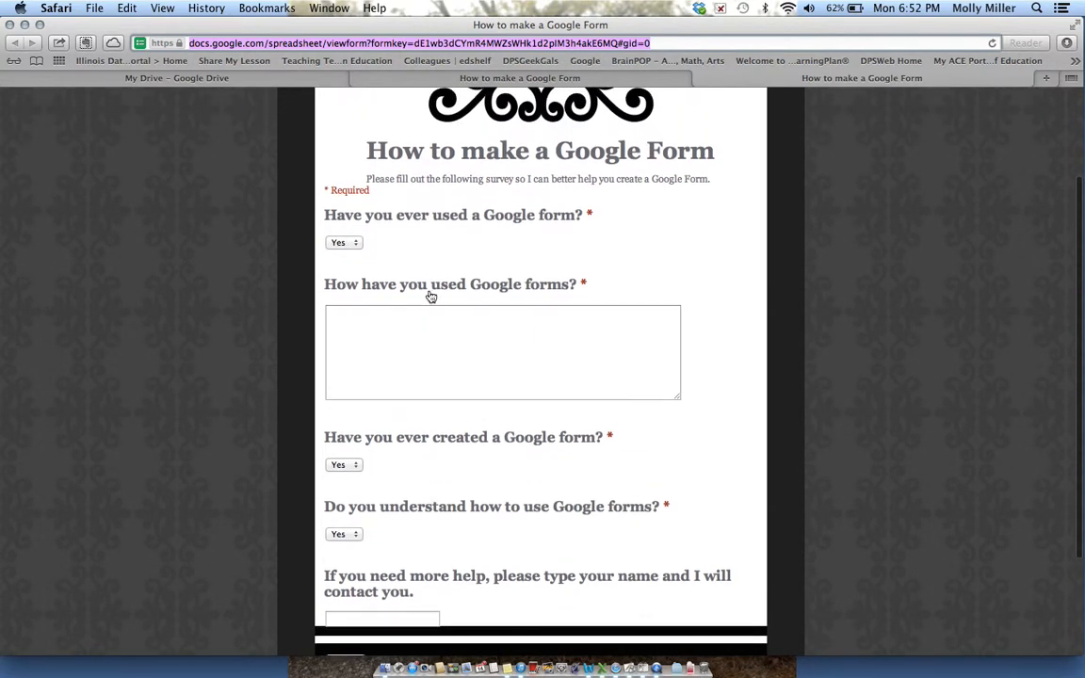
pyautogui.scroll(3, 426, 287)
pyautogui.scroll(3, 427, 287)
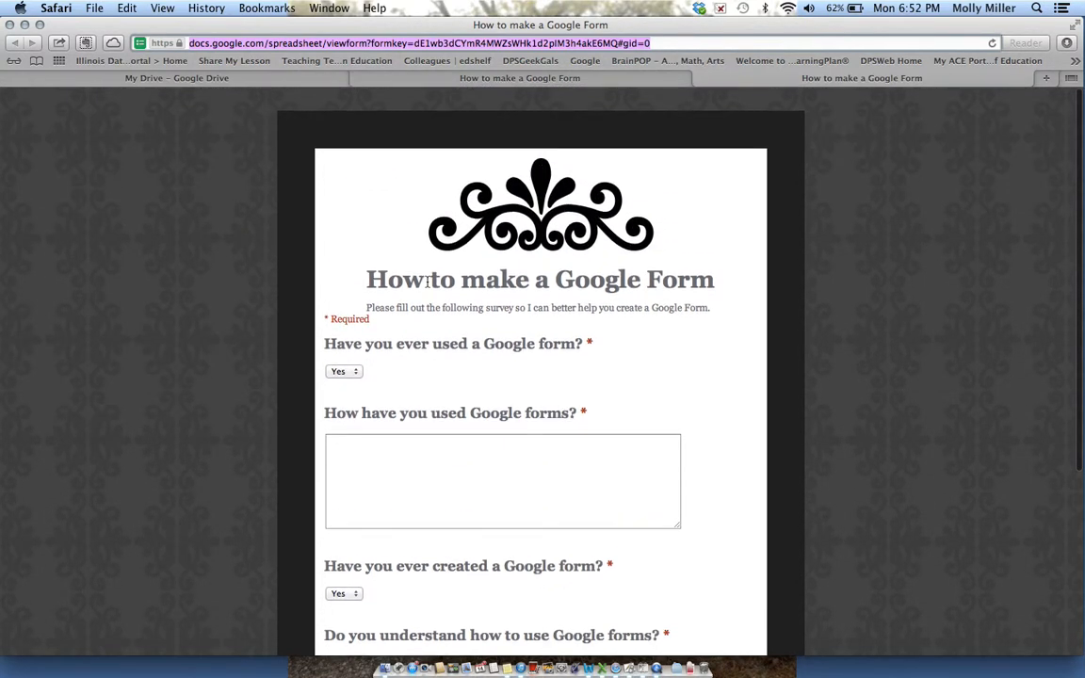
pyautogui.click(356, 373)
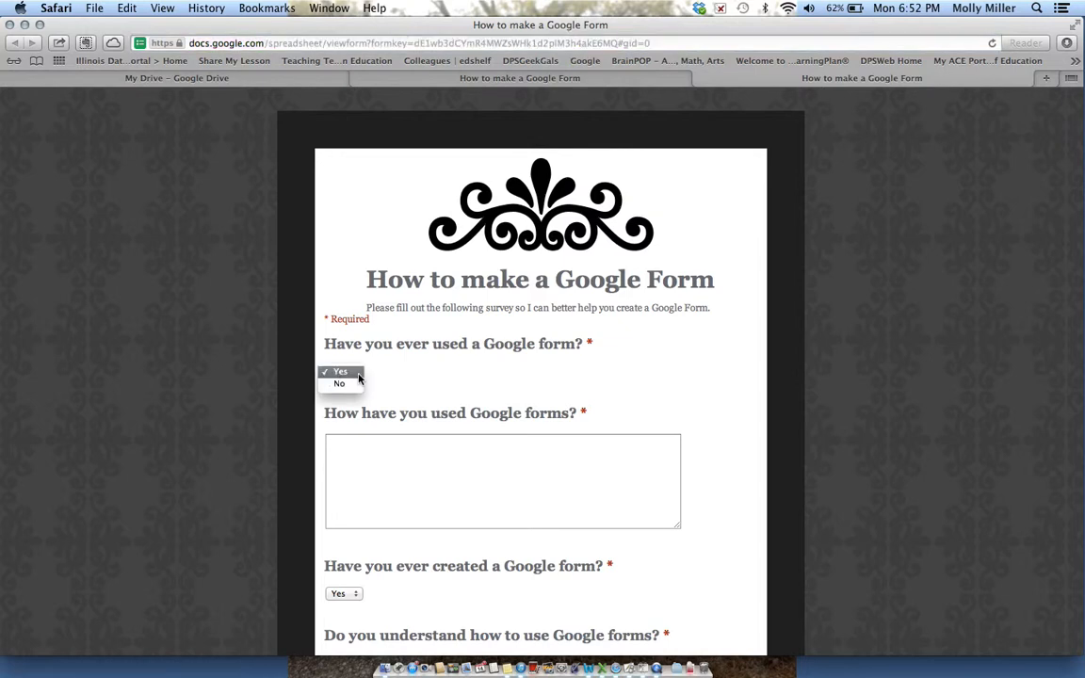
pyautogui.click(358, 374)
# - Answer "How have you used Google forms?" with "I have used it to develop professional development and contact information for vendors for the conference."
pyautogui.click(392, 459)
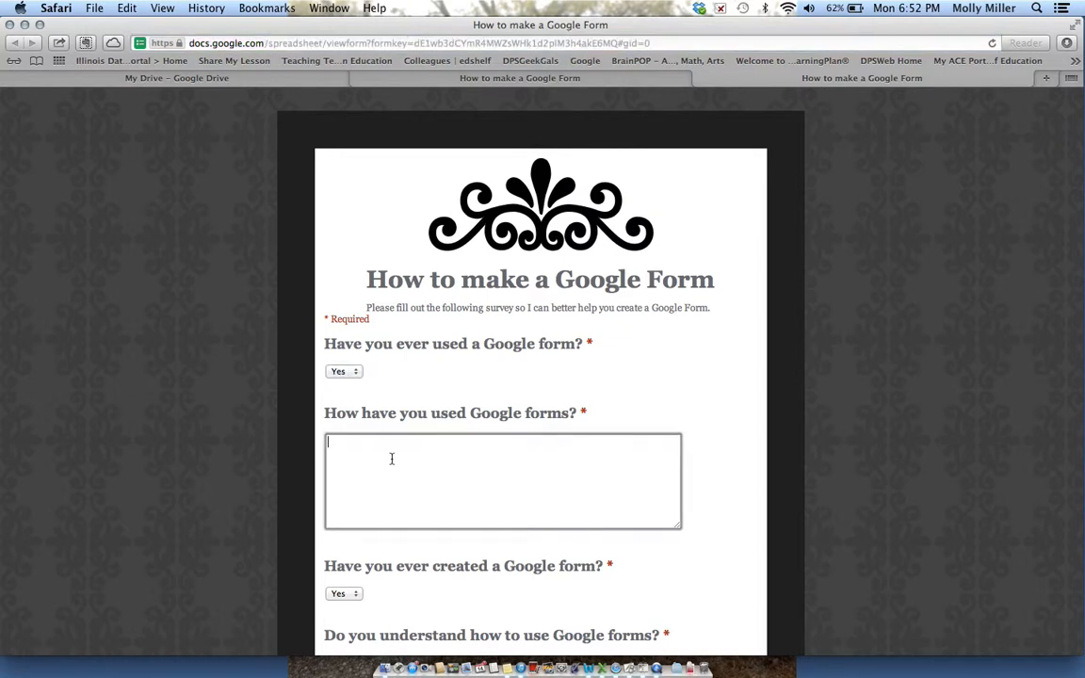
pyautogui.write('I have used it to develop preo')
pyautogui.press('BackSpace')
pyautogui.write('fessional development and ')
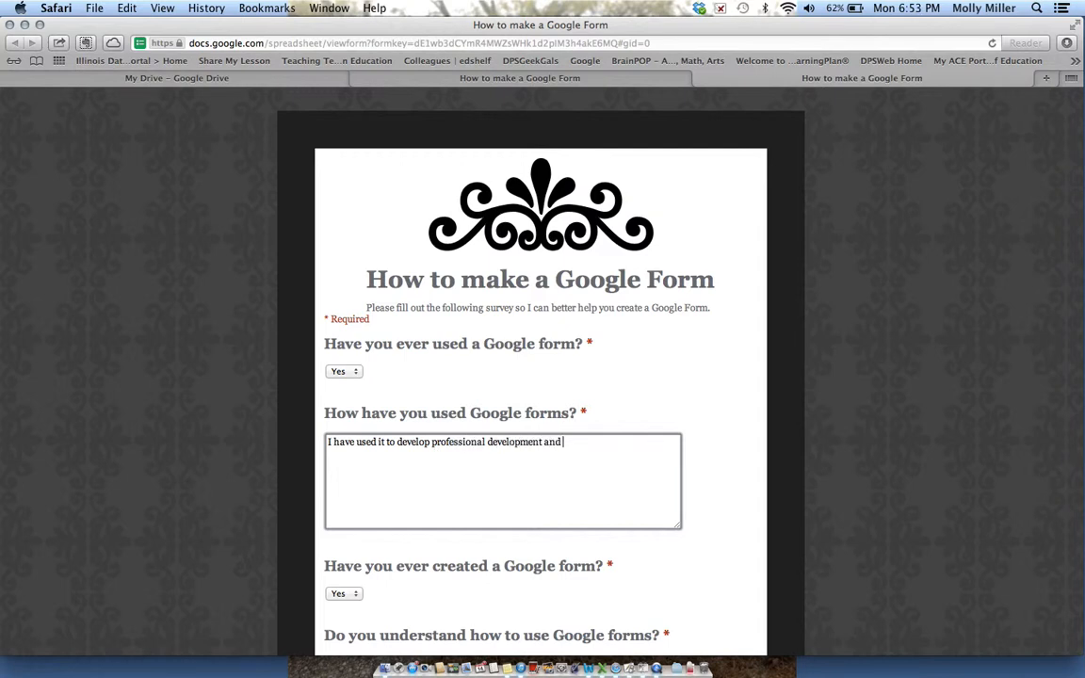
pyautogui.write('contact informatino t')
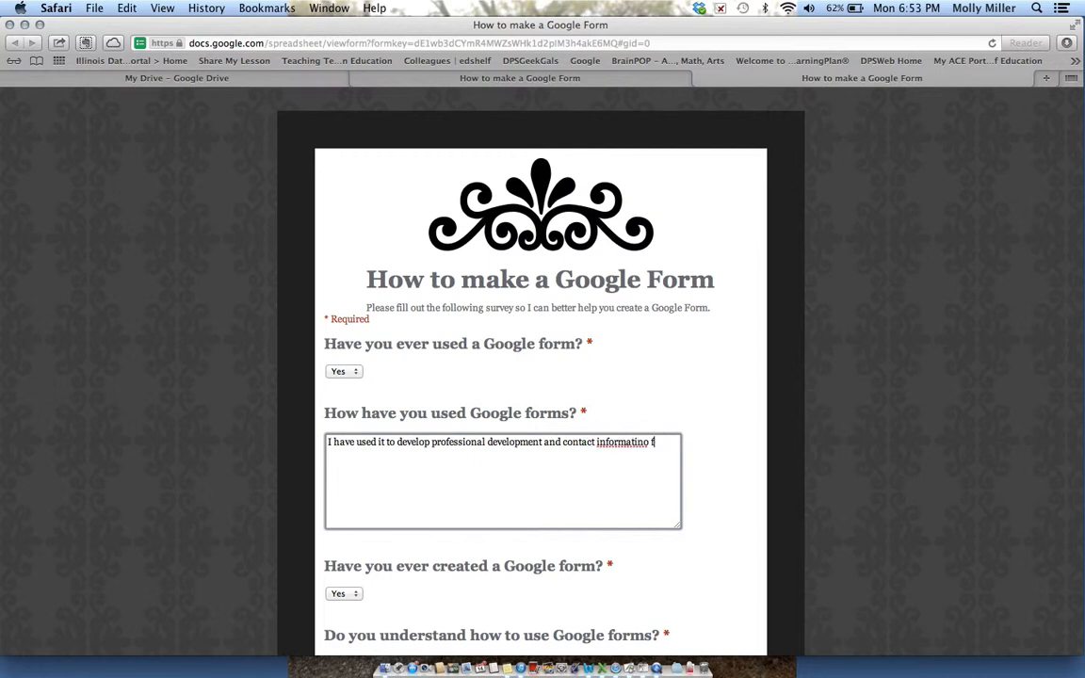
pyautogui.press('BackSpace')
pyautogui.press('BackSpace')
pyautogui.press('BackSpace')
pyautogui.write('ion for vendors for the conference.')
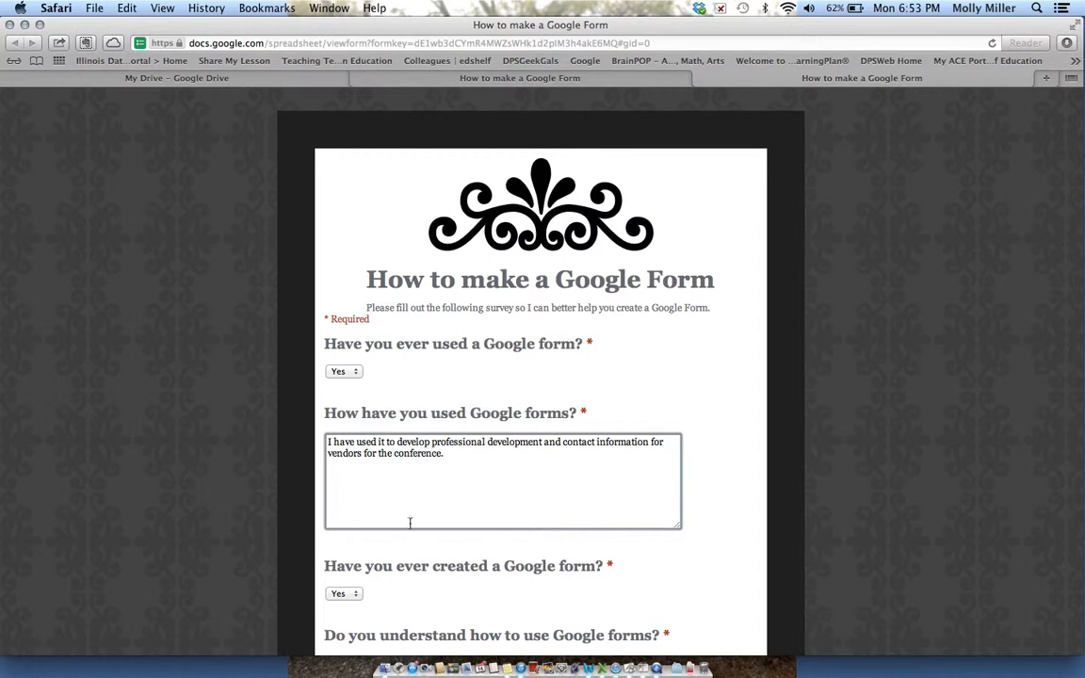
# - Answer "Do you understand how to use Google forms?" with Yes
pyautogui.scroll(-4, 410, 526)
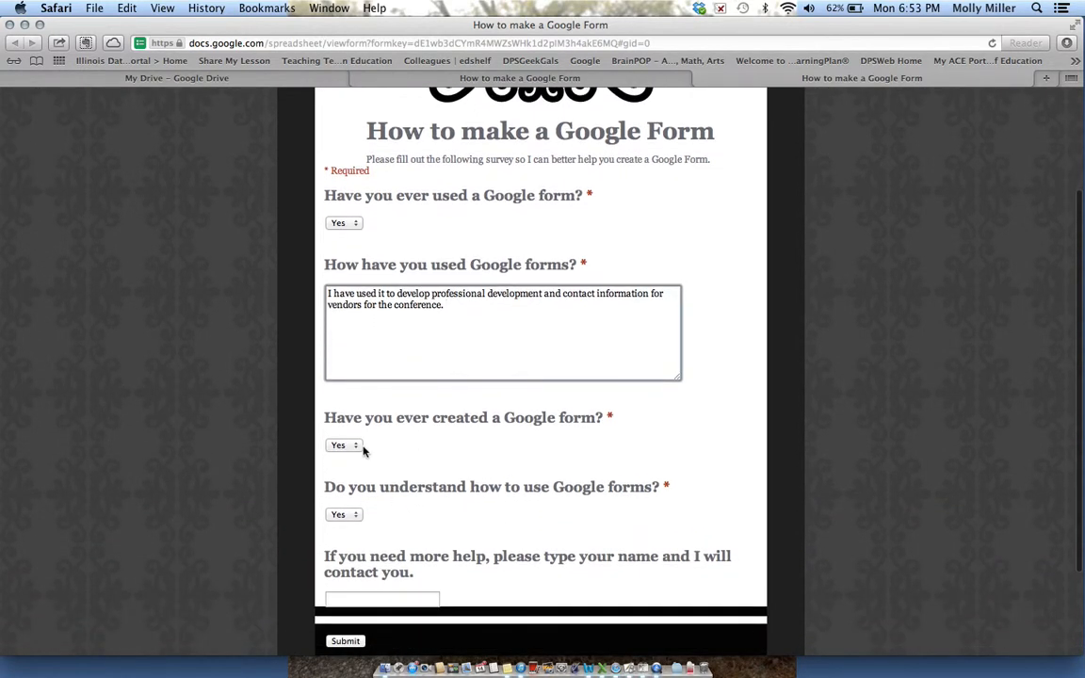
pyautogui.click(360, 518)
pyautogui.click(356, 516)
pyautogui.scroll(-3, 362, 514)
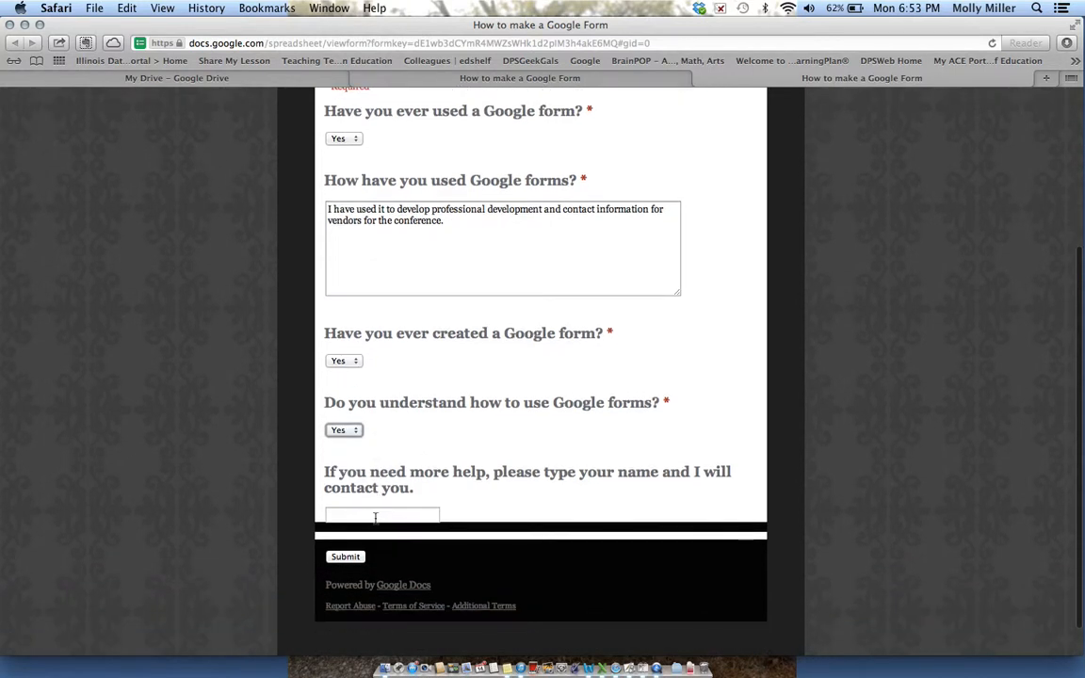
# - Submit the response with the name question left blank, and close the confirmation page to return to the response spreadsheet
pyautogui.click(383, 504)
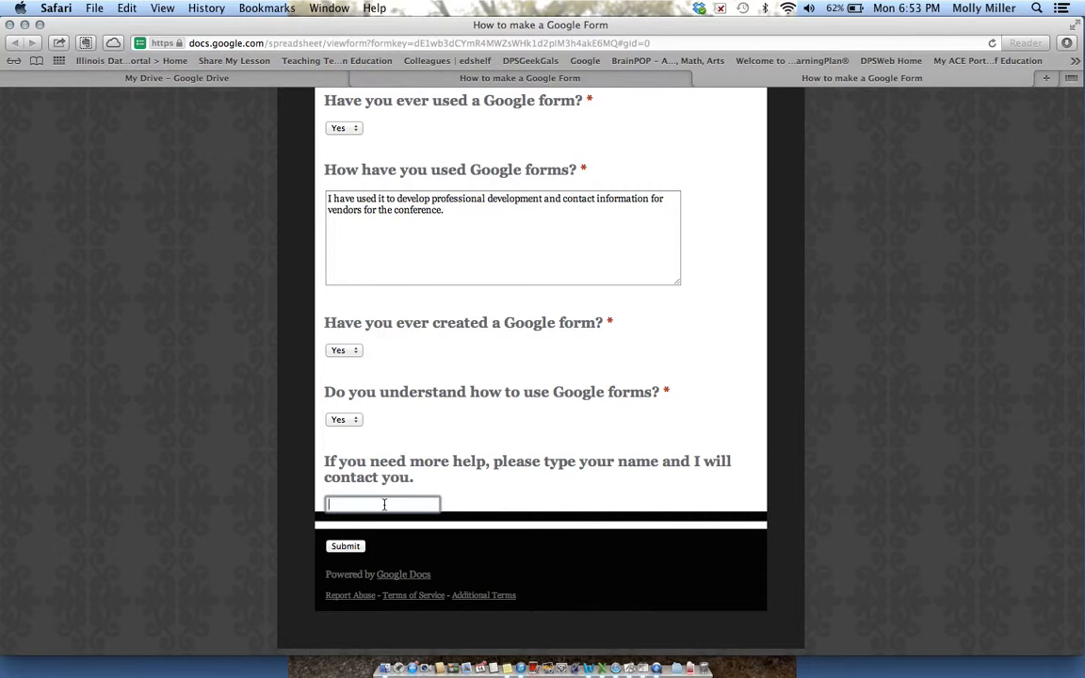
pyautogui.click(346, 546)
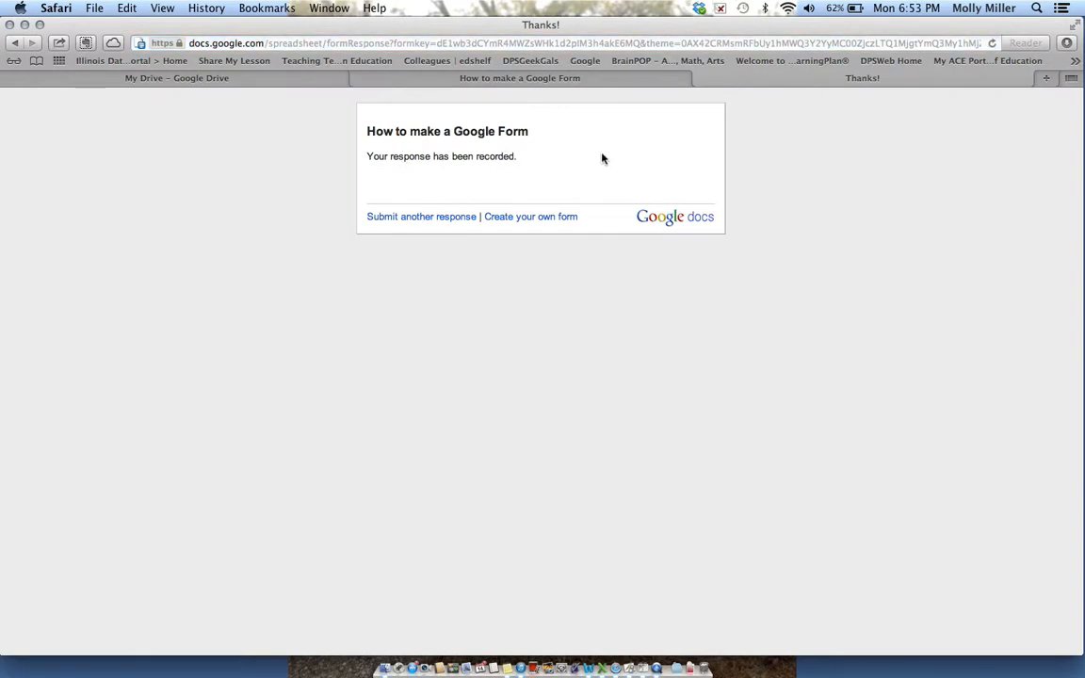
pyautogui.click(701, 80)
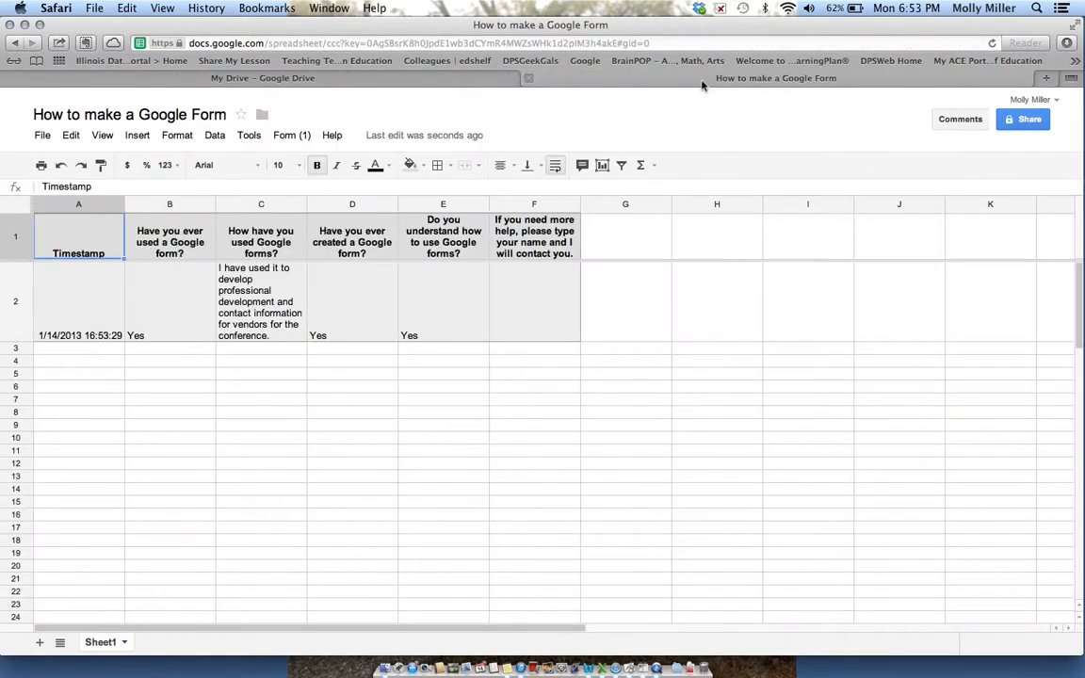